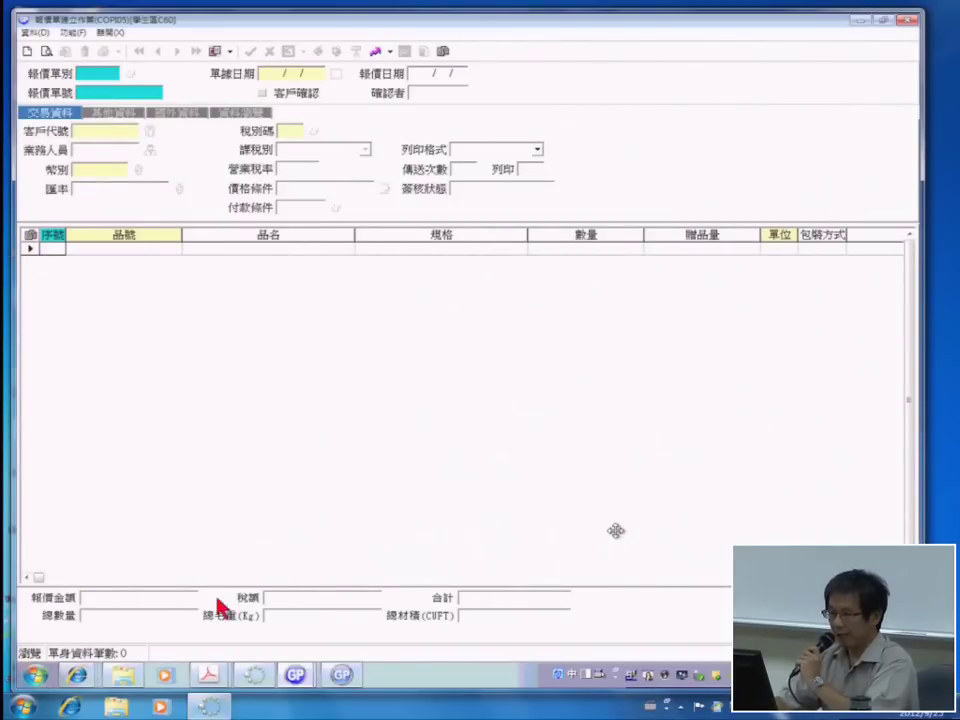
Switch to the Workflow ERP GP basics PDF in Adobe Acrobat and examine the customer order entry screen in figure 5-3
left_click(343, 677)
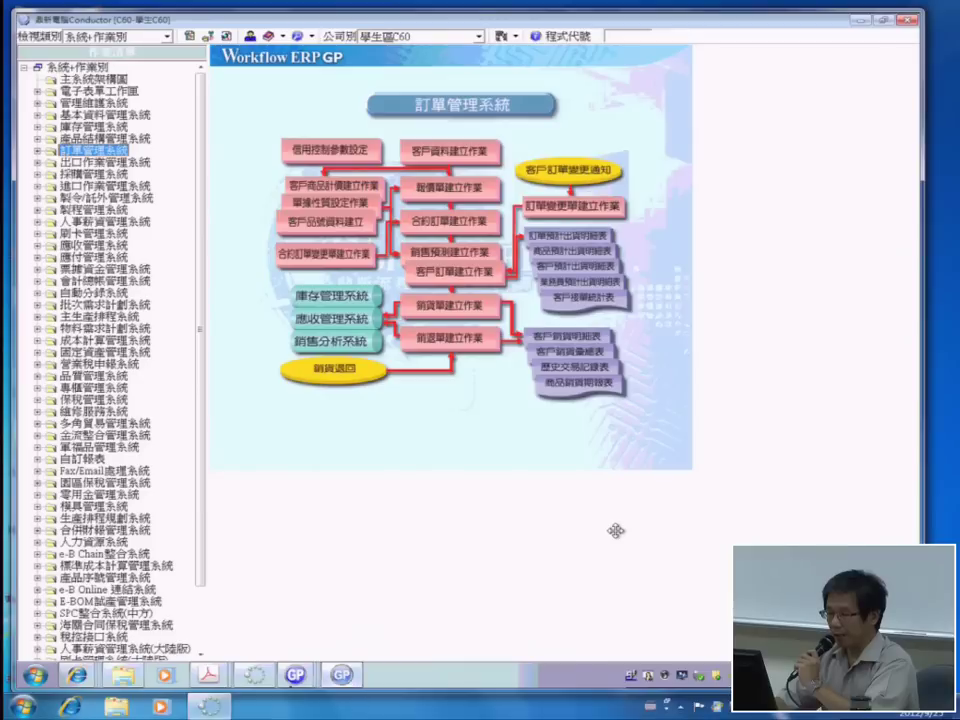
mouse_move(204, 677)
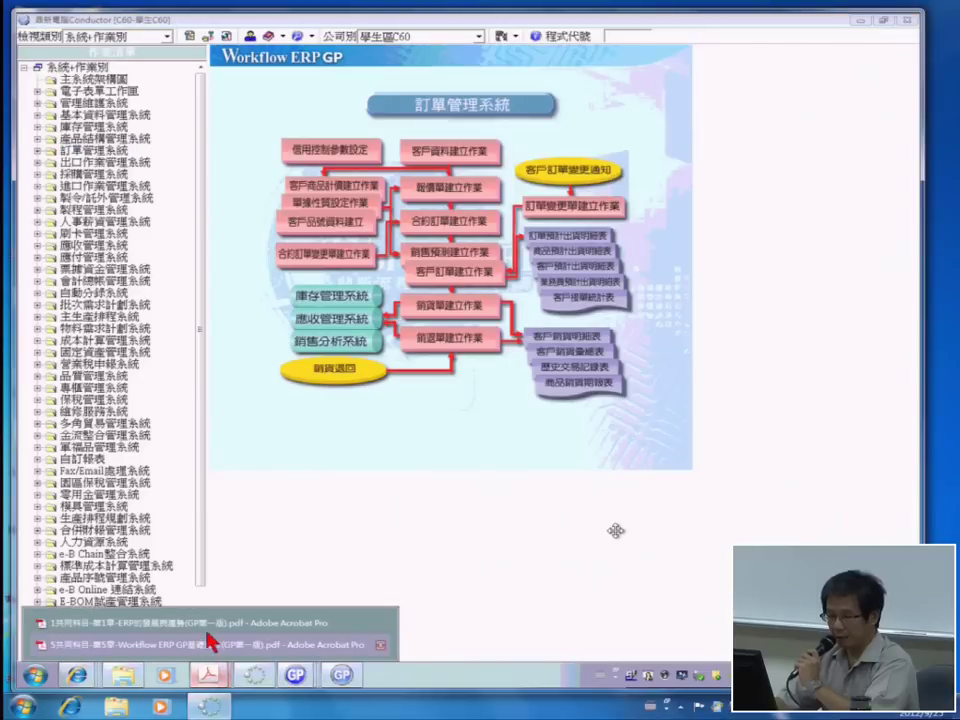
left_click(209, 649)
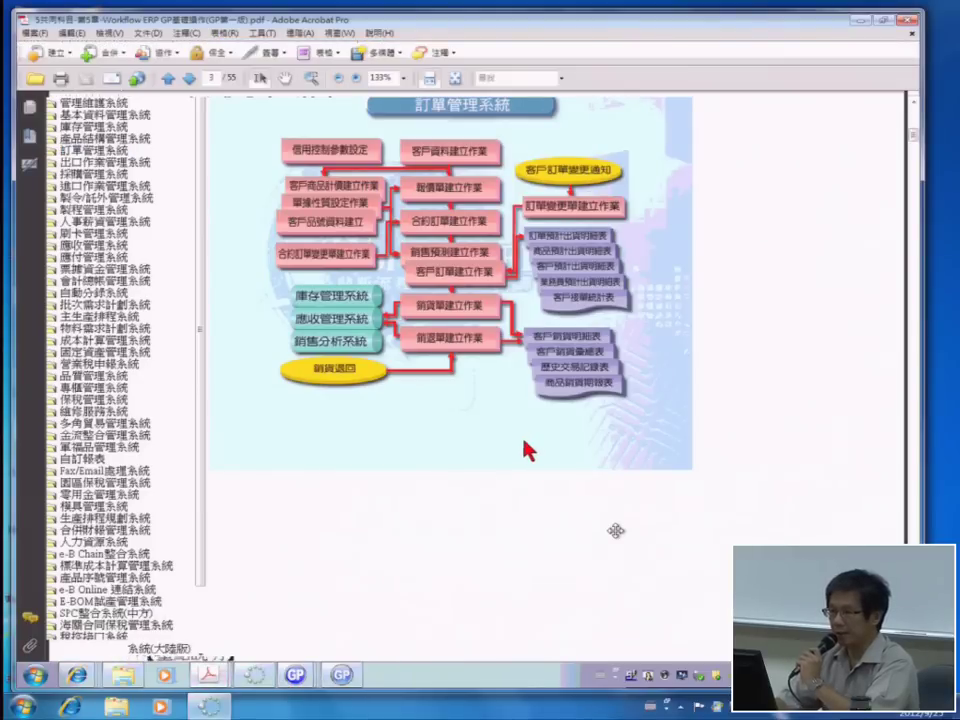
scroll(697, 305, "down", 1)
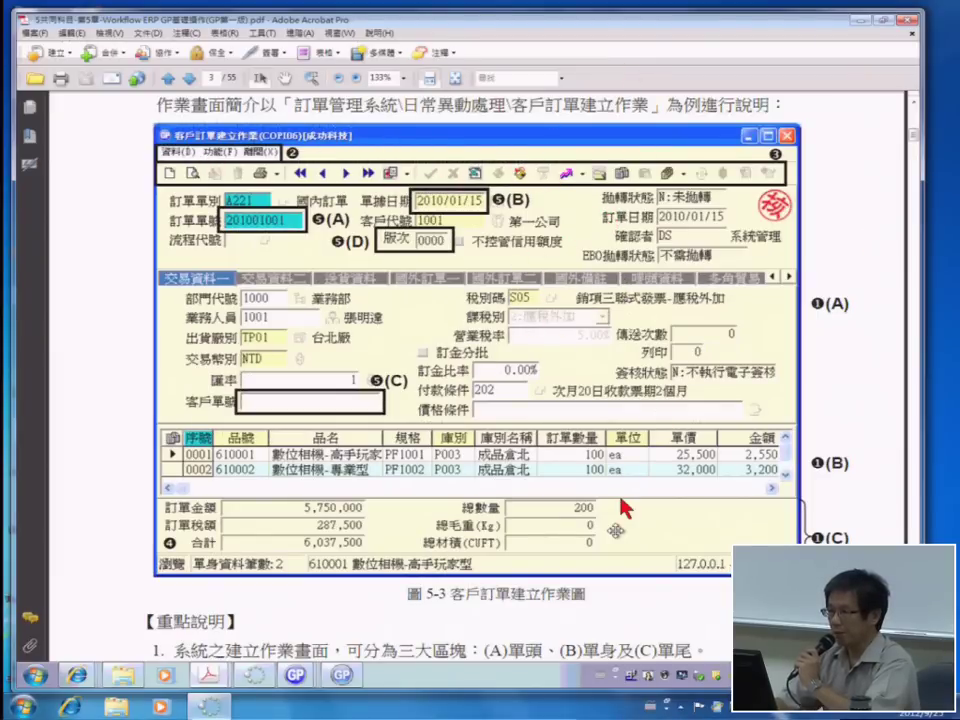
scroll(665, 545, "down", 1)
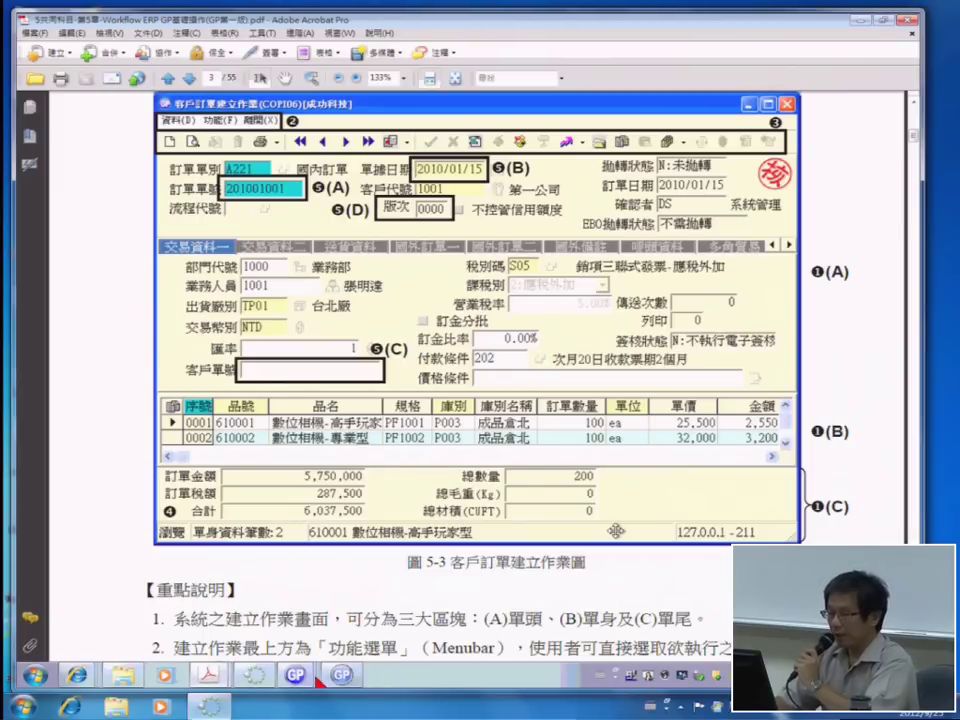
Return to the ERP quotation entry window (COPI05) and query all quotations without any filter conditions
mouse_move(307, 680)
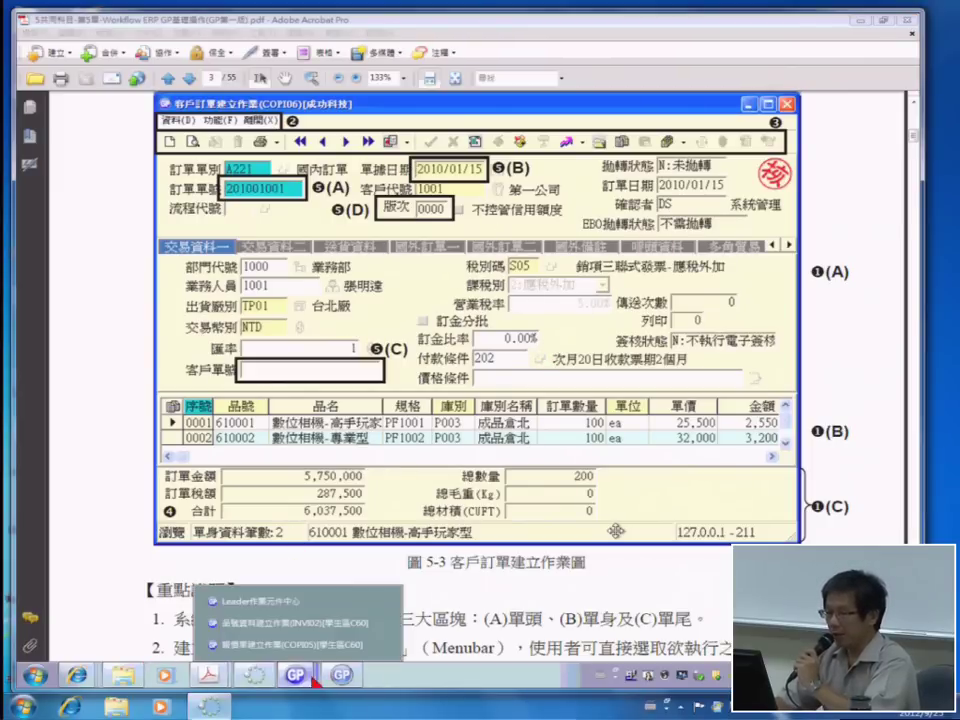
left_click(270, 646)
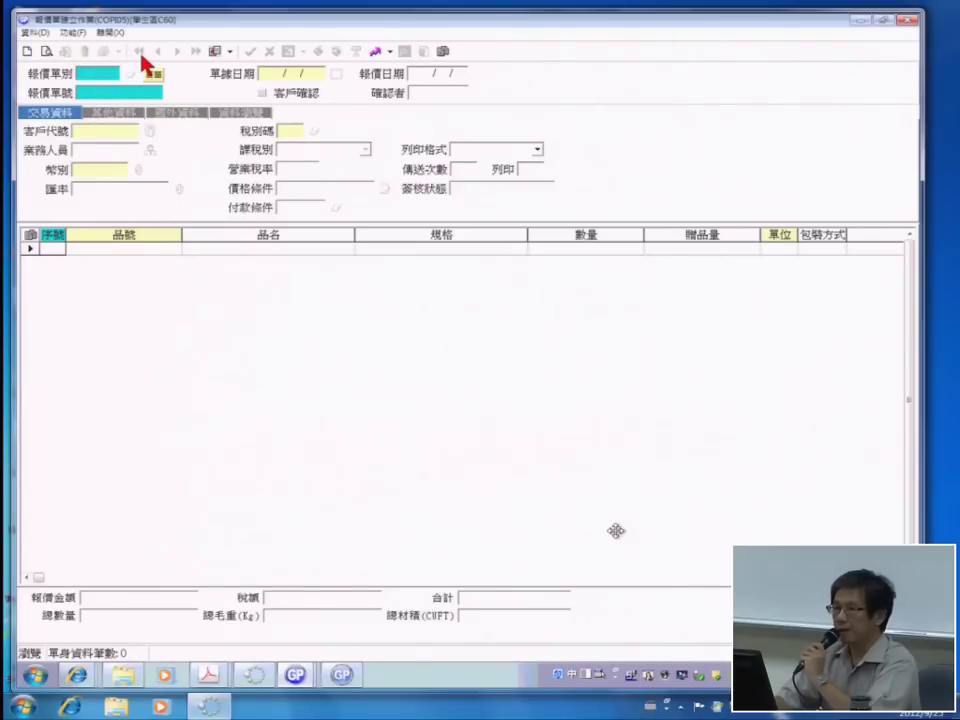
left_click(45, 52)
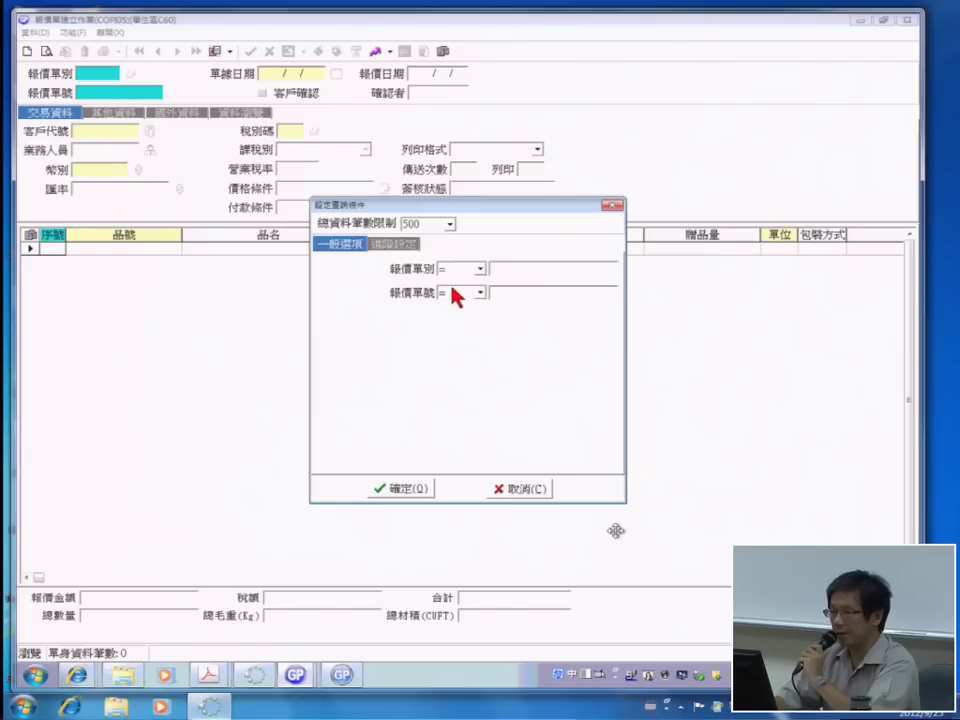
left_click(426, 490)
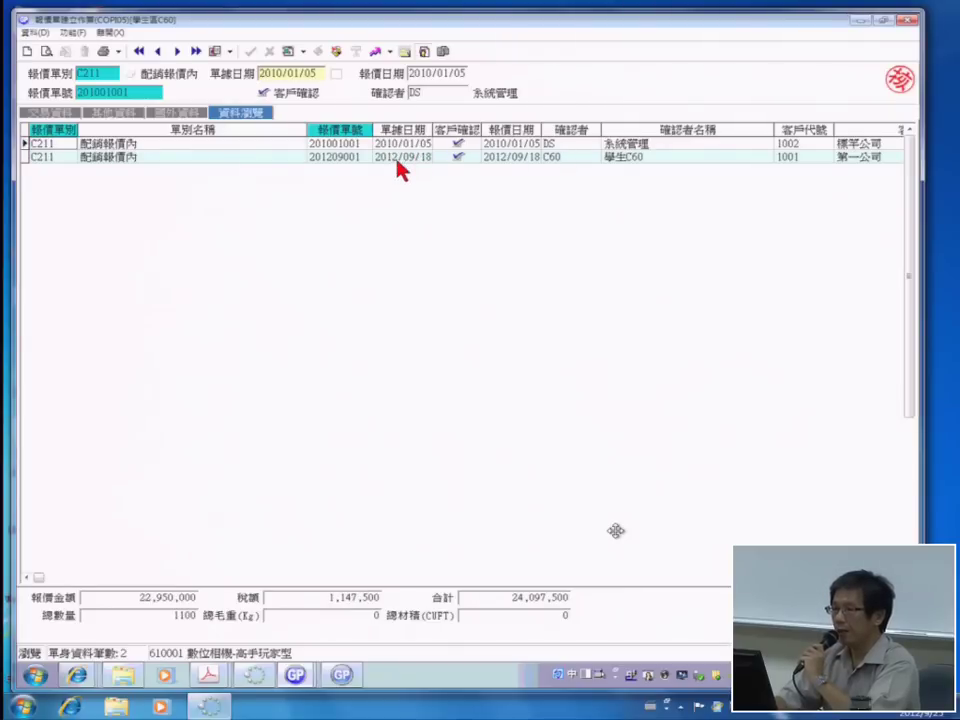
Open the quotation dated 2010/01/05 and page back and forth through the queried records, ending on the one dated 2012/09/18
double_click(172, 145)
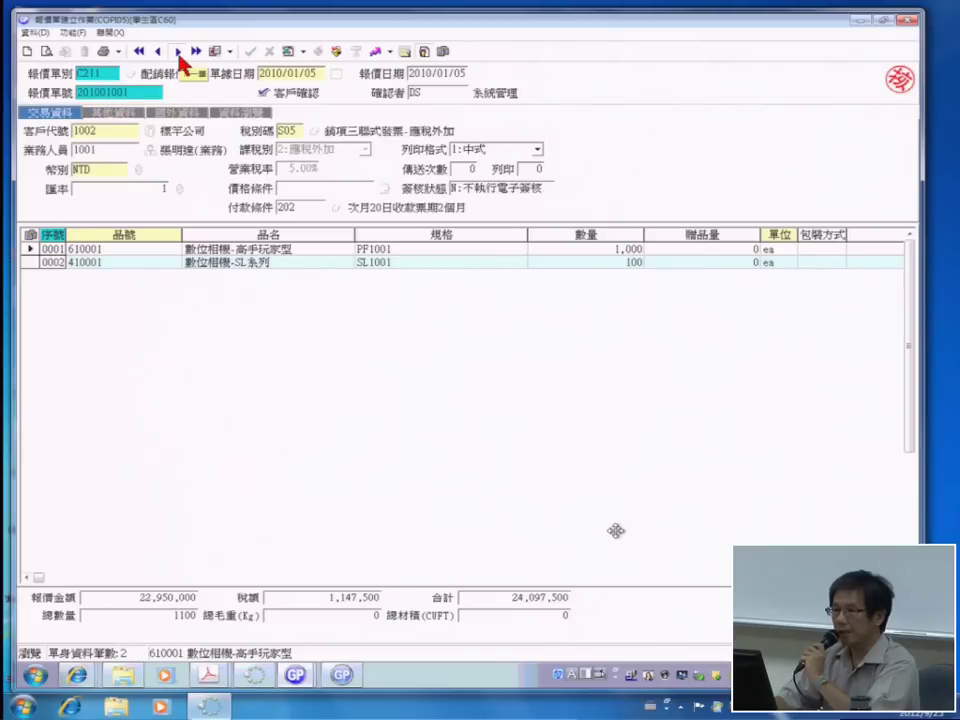
left_click(140, 51)
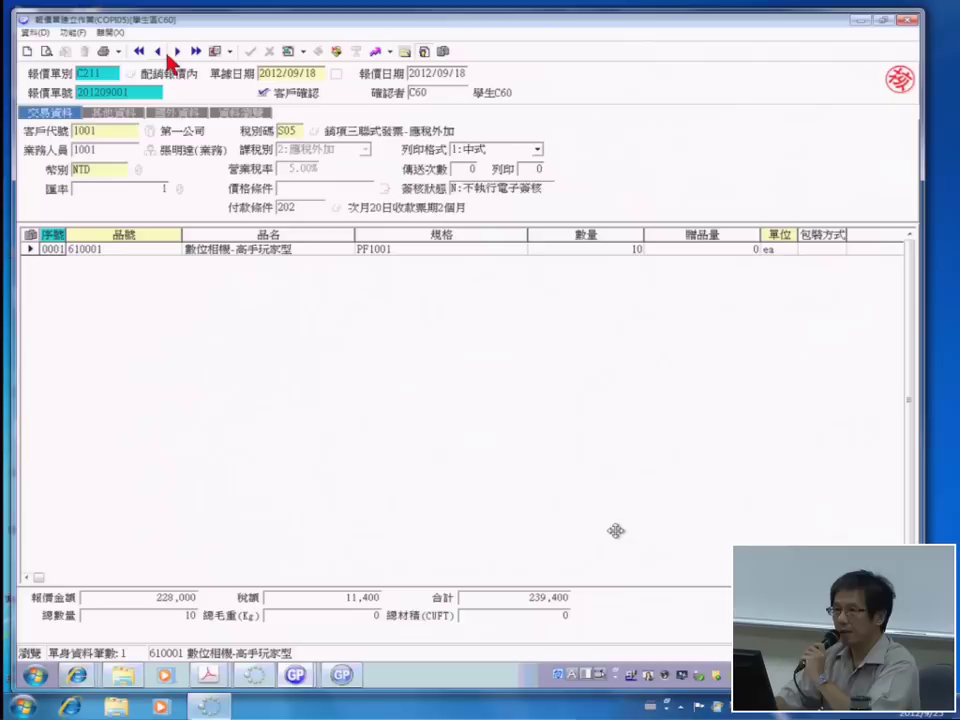
left_click(158, 52)
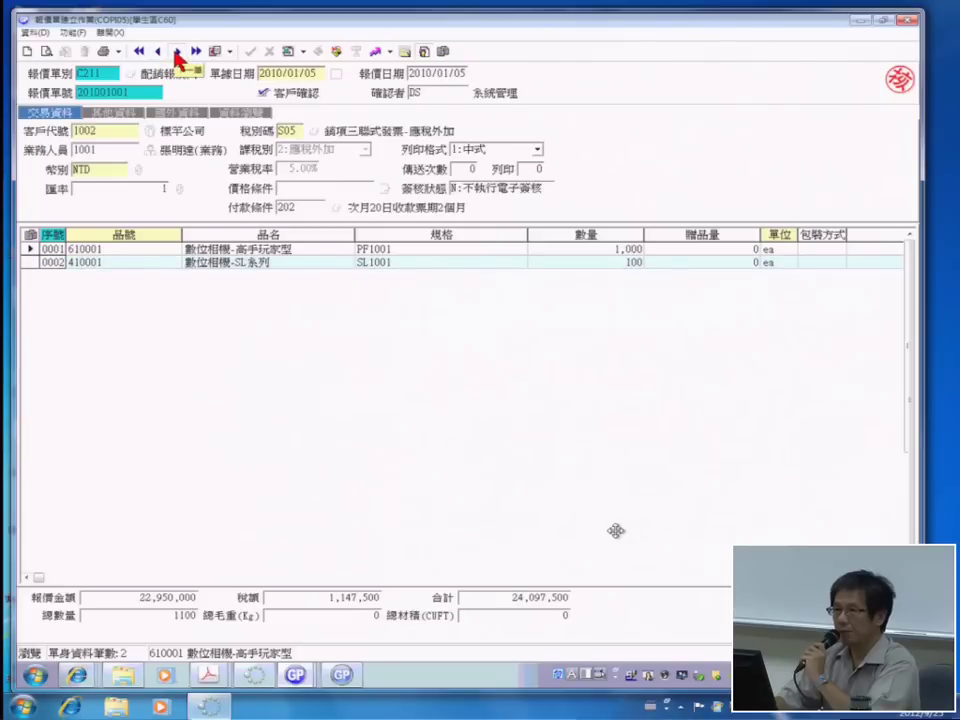
left_click(158, 52)
left_click(176, 54)
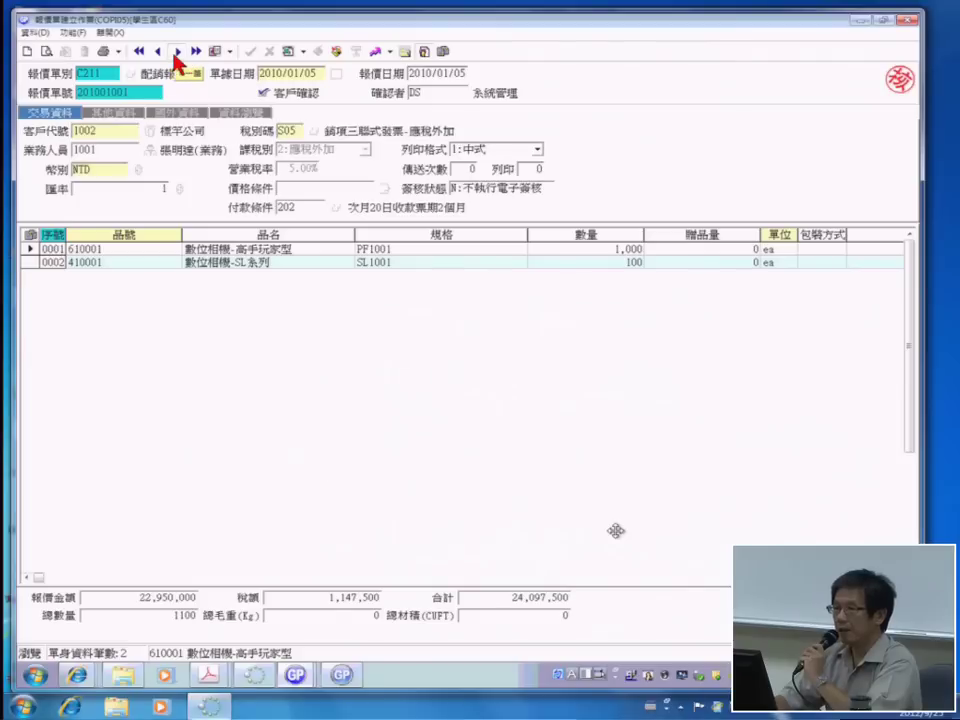
left_click(176, 53)
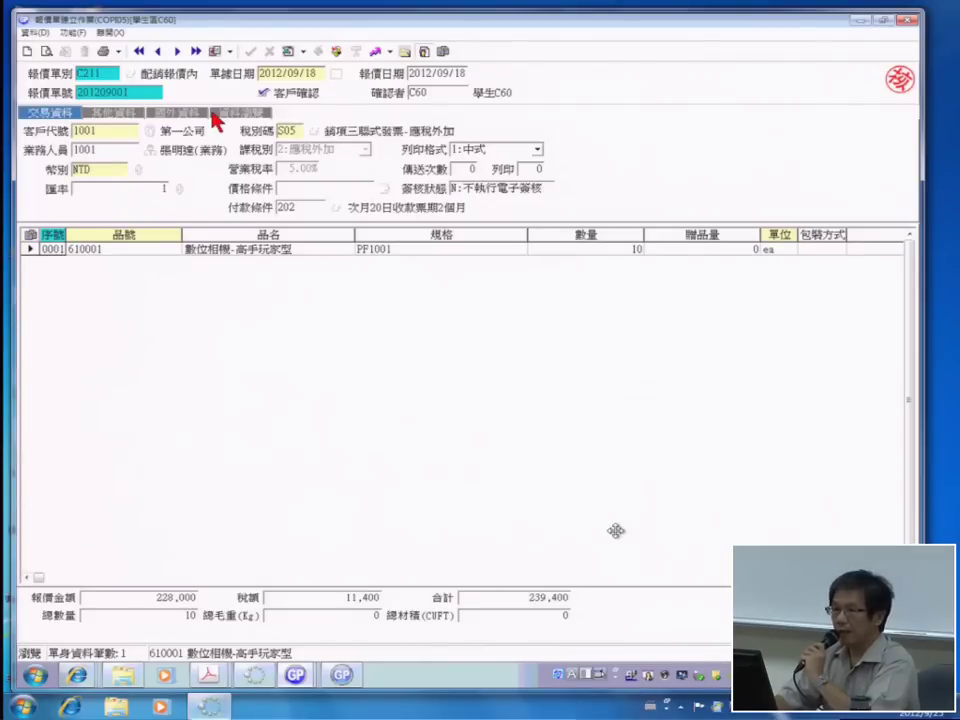
Examine the 其他資料 and 國外資料 header pages of the quotation dated 2012/09/18
left_click(199, 114)
left_click(130, 114)
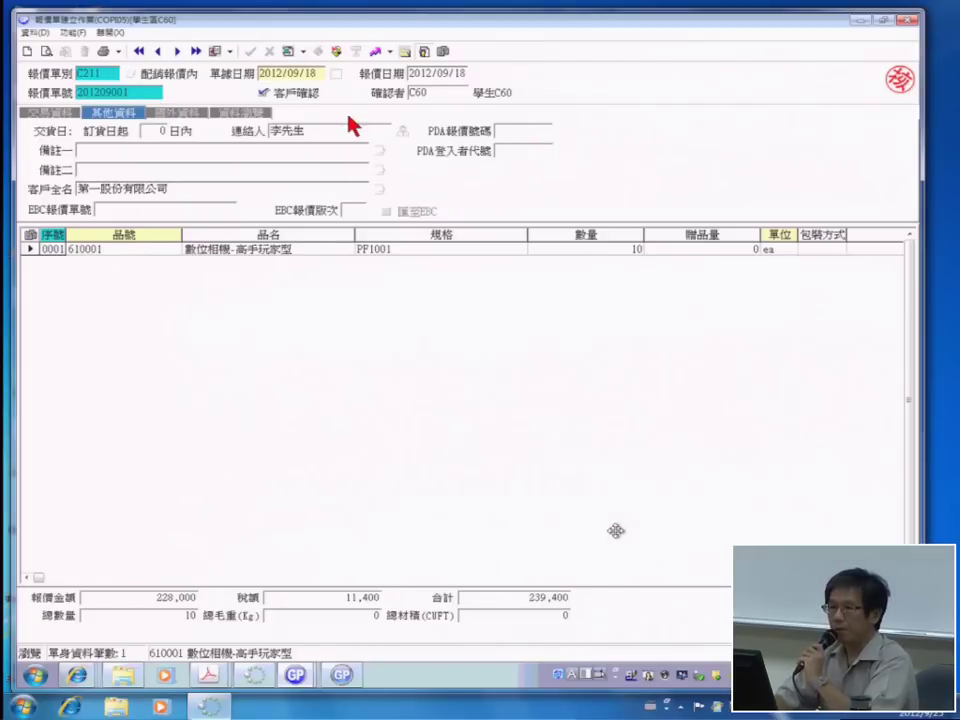
left_click(173, 112)
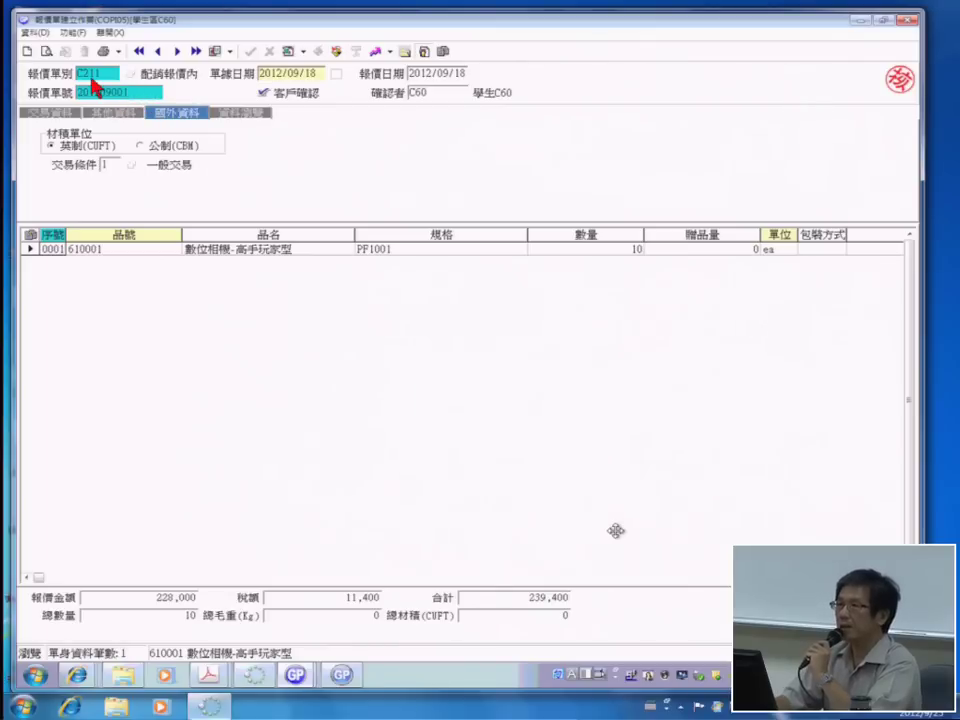
left_click(27, 51)
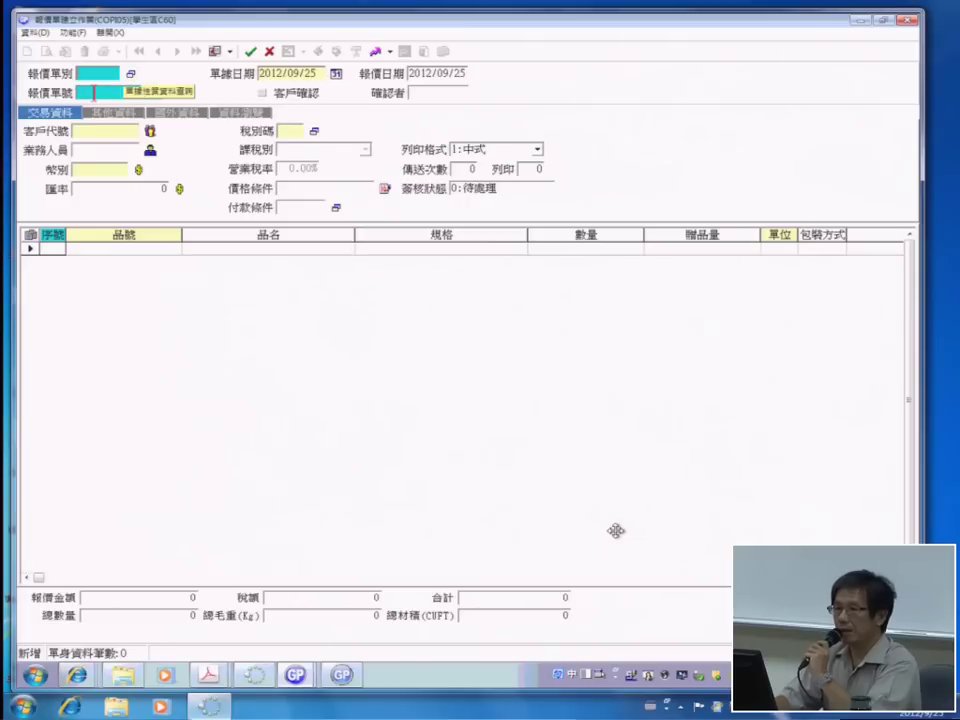
left_click(130, 75)
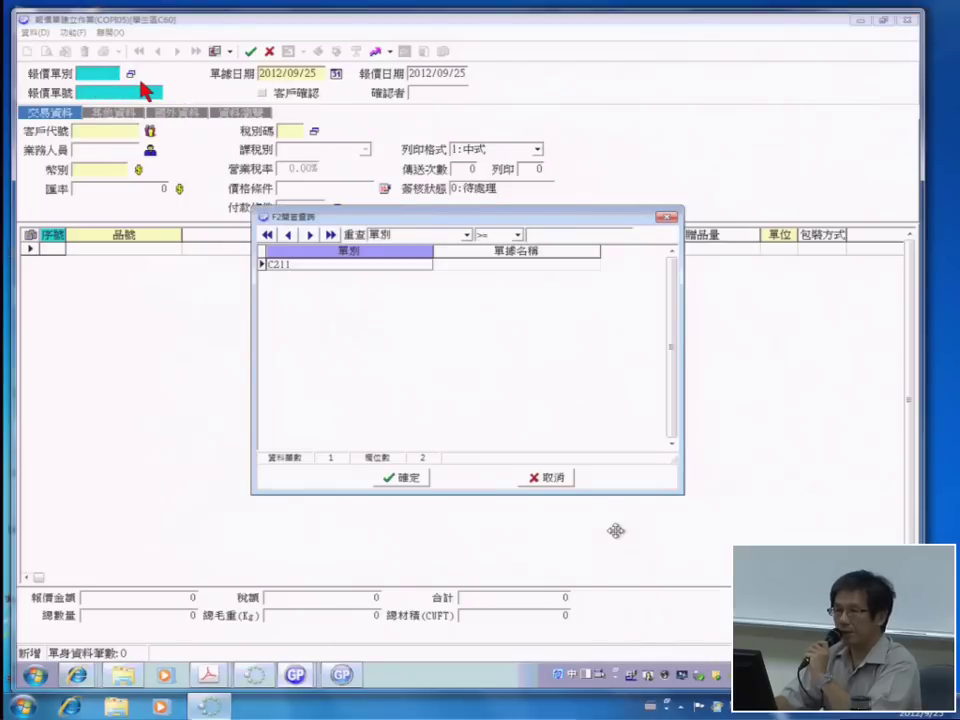
left_click(316, 275)
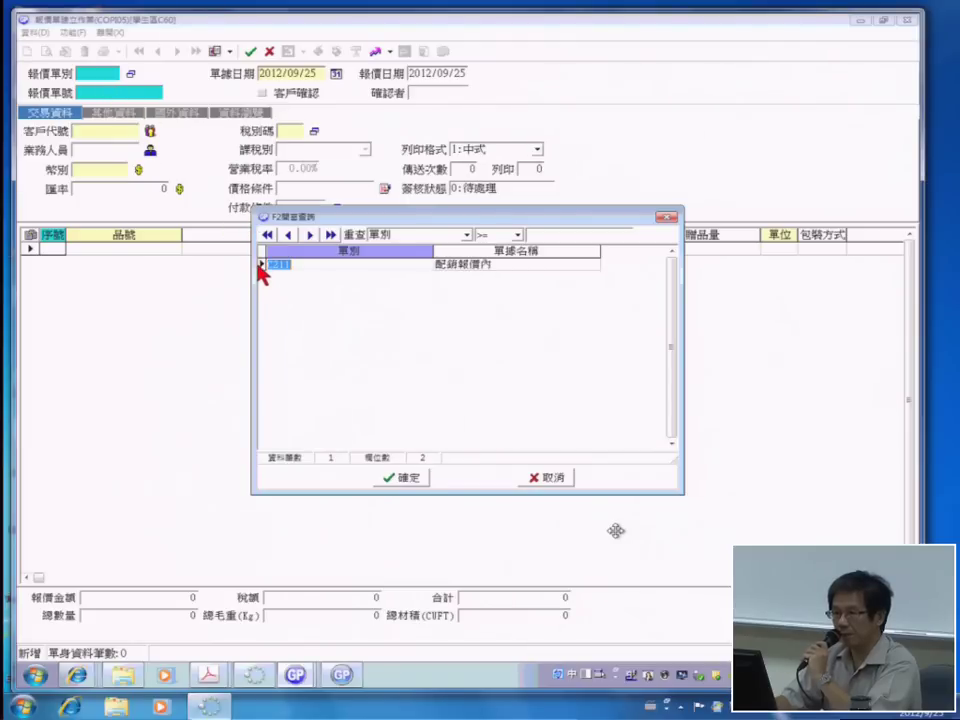
double_click(266, 266)
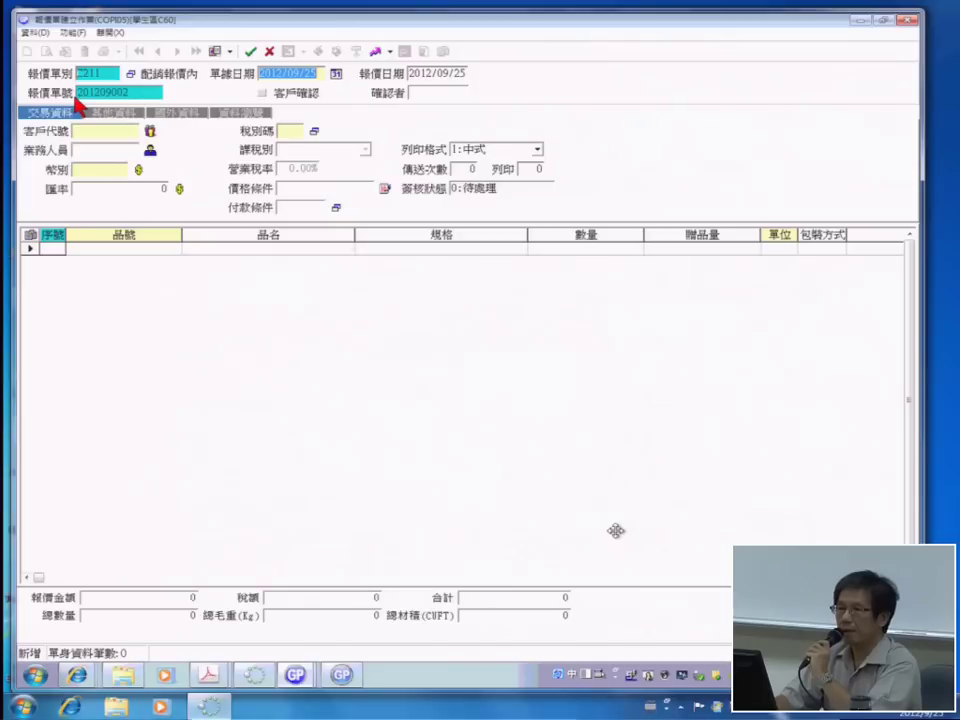
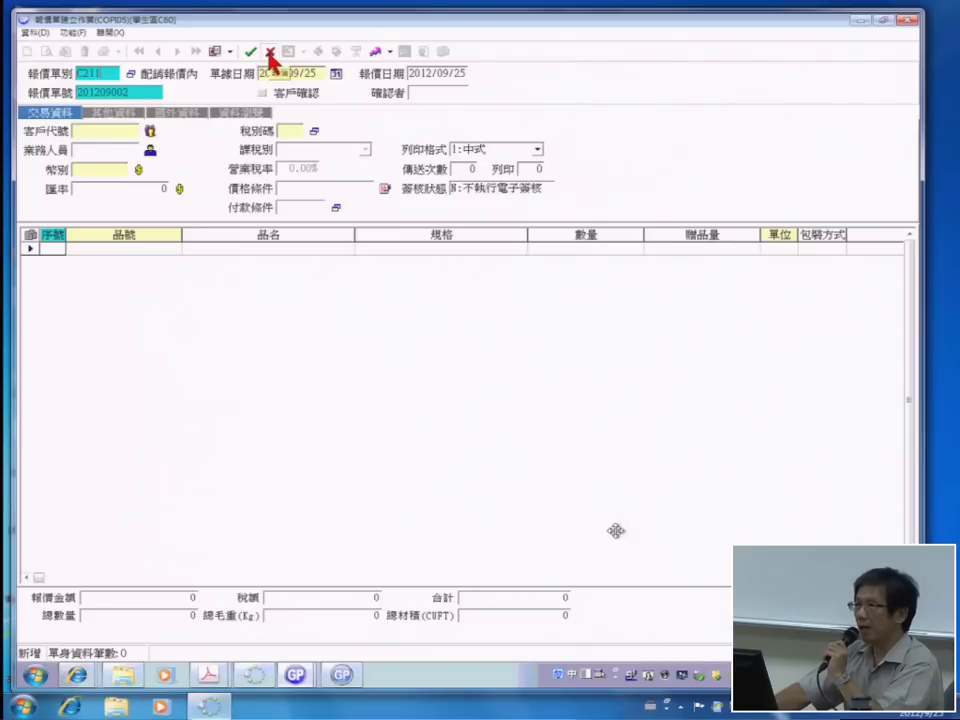
left_click(269, 52)
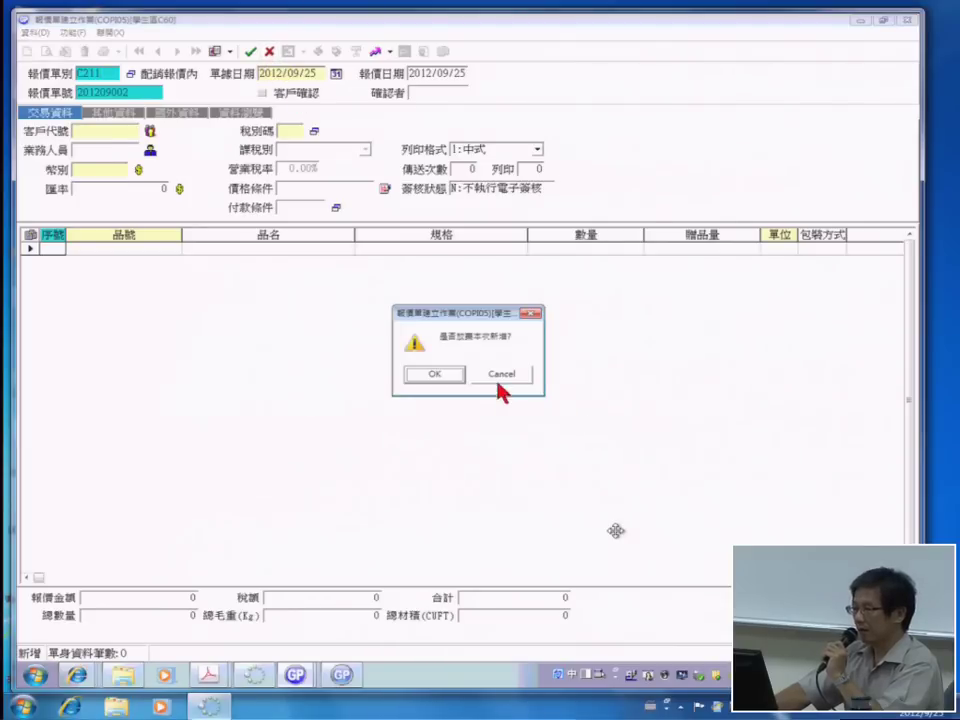
left_click(437, 377)
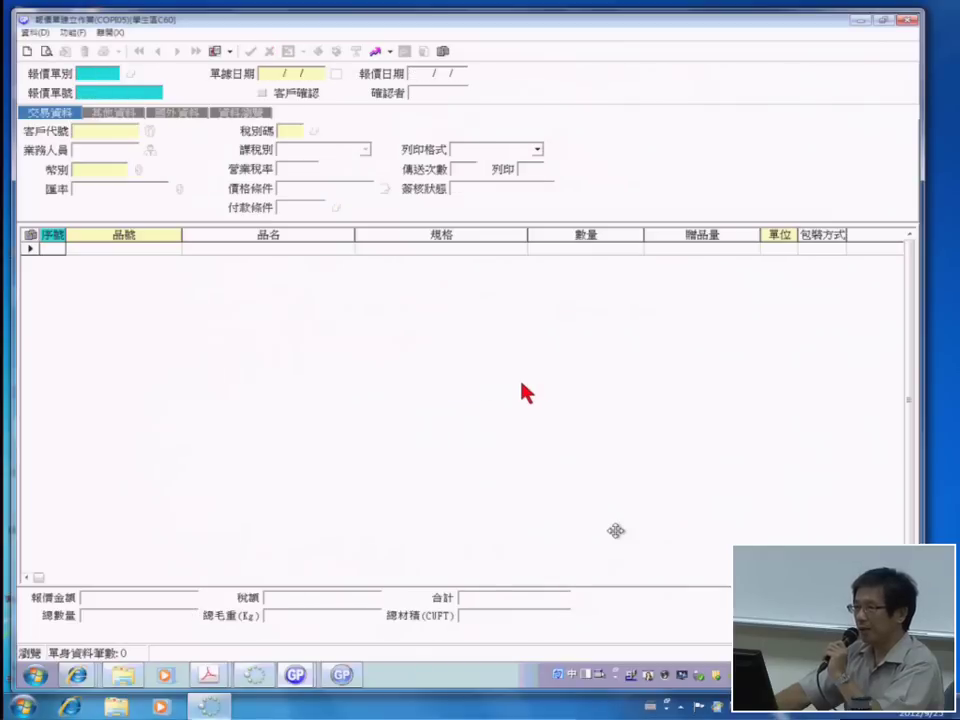
Start a new quotation with document type C211 (配銷報價內) and try to save it with the customer left blank
left_click(26, 51)
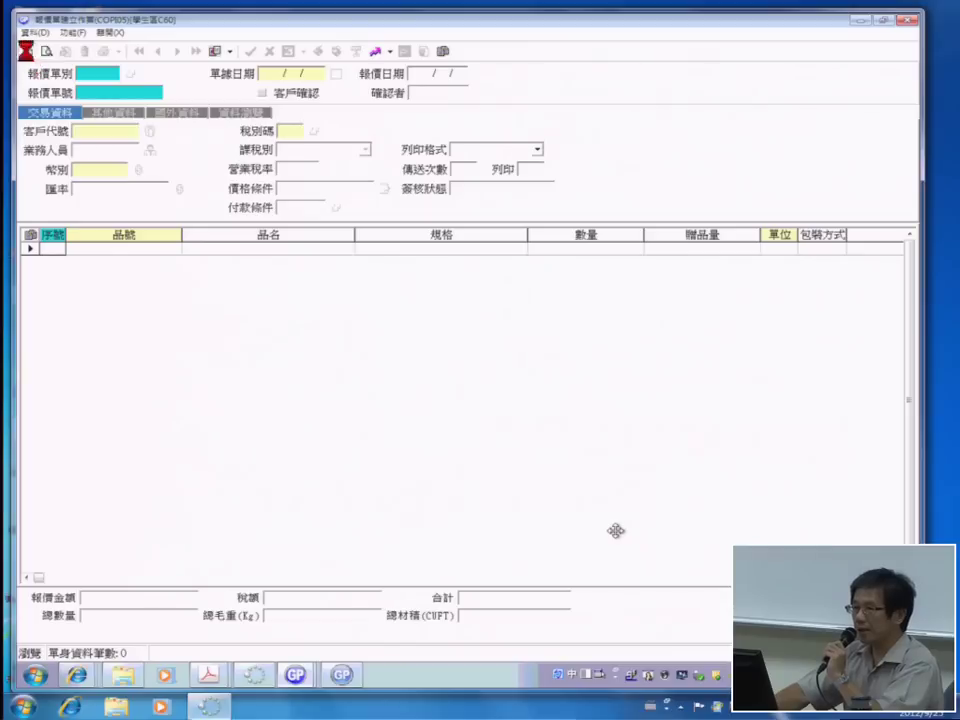
left_click(132, 76)
double_click(356, 272)
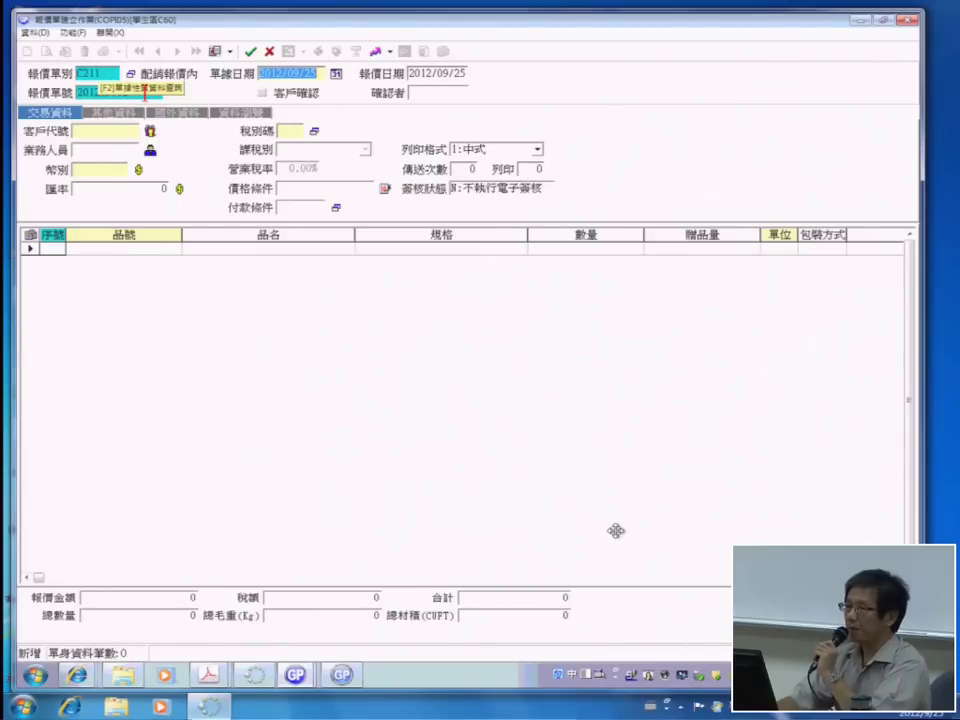
left_click(252, 52)
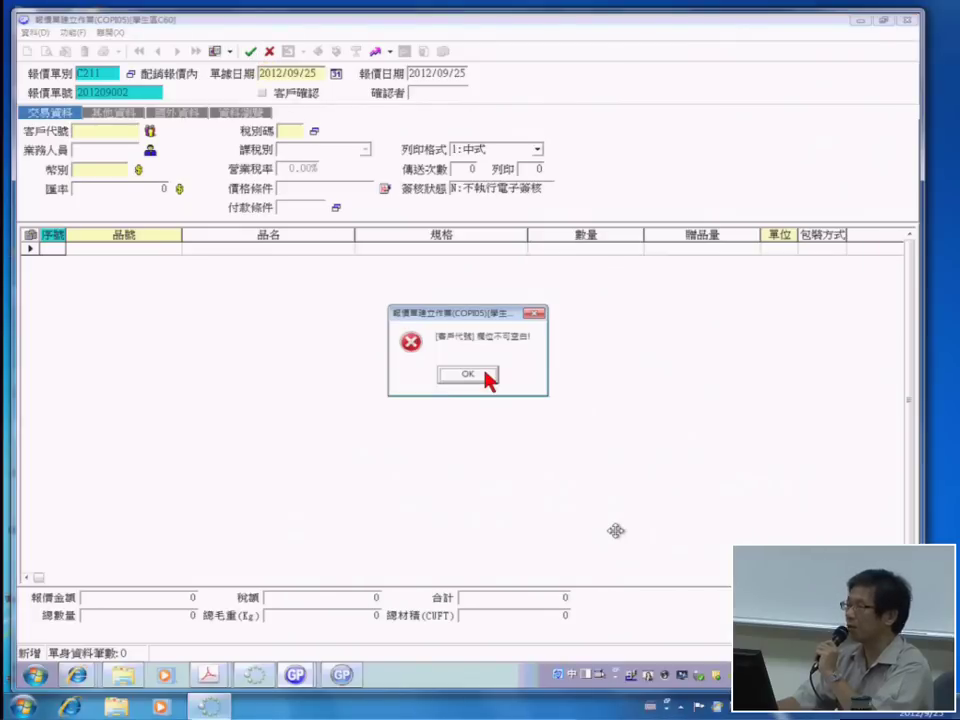
left_click(476, 376)
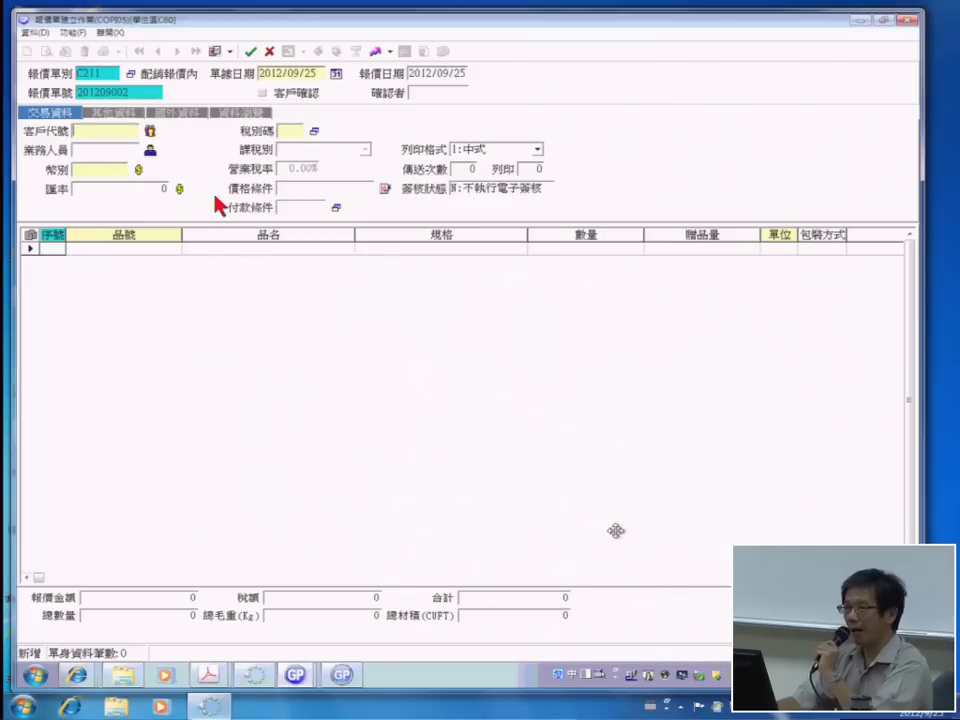
Choose 第一公司 as the quotation's customer and S05 as its tax code from the lookup lists
left_click(149, 131)
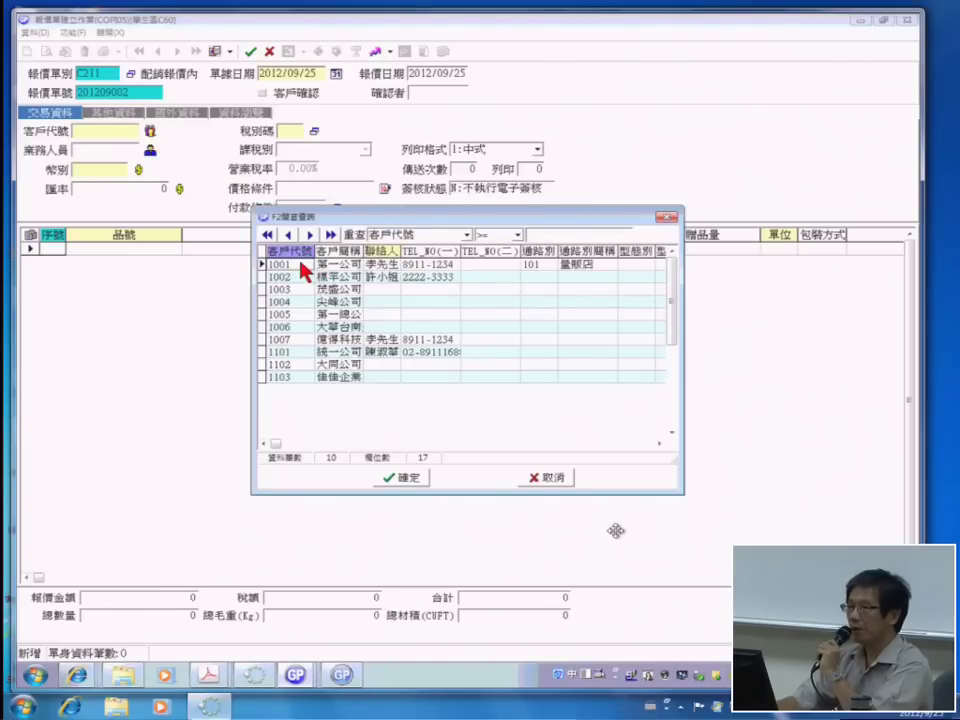
double_click(302, 266)
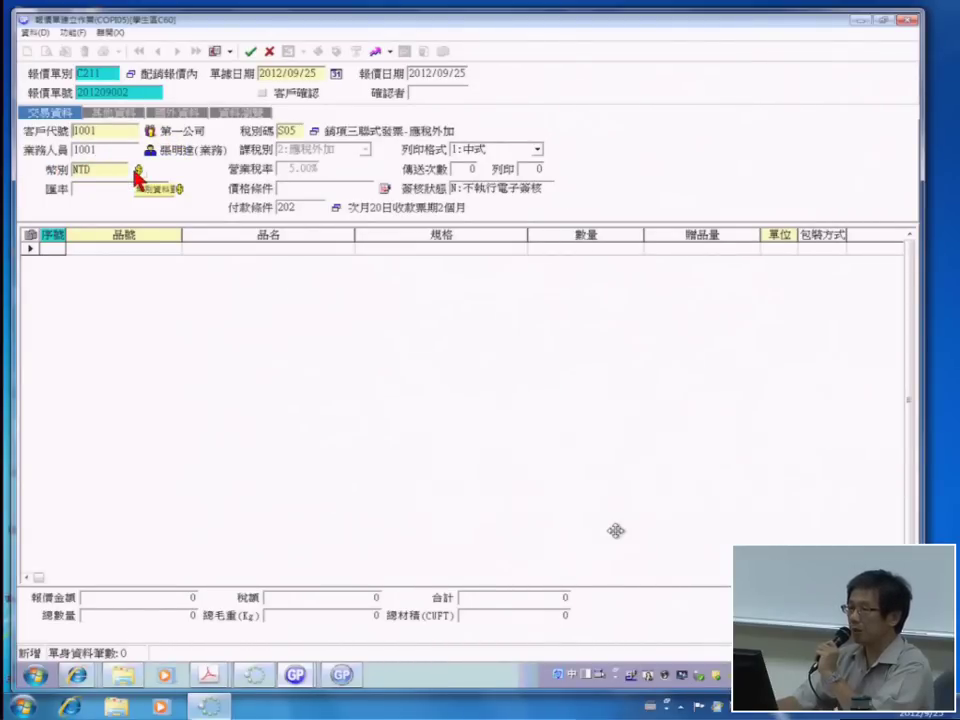
left_click(314, 134)
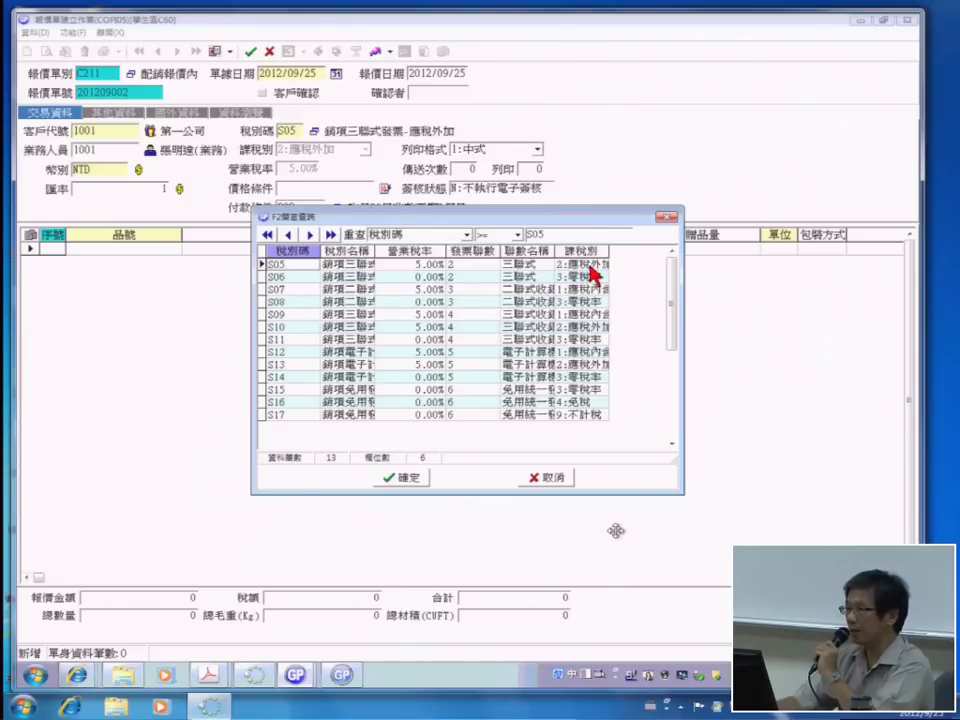
double_click(267, 263)
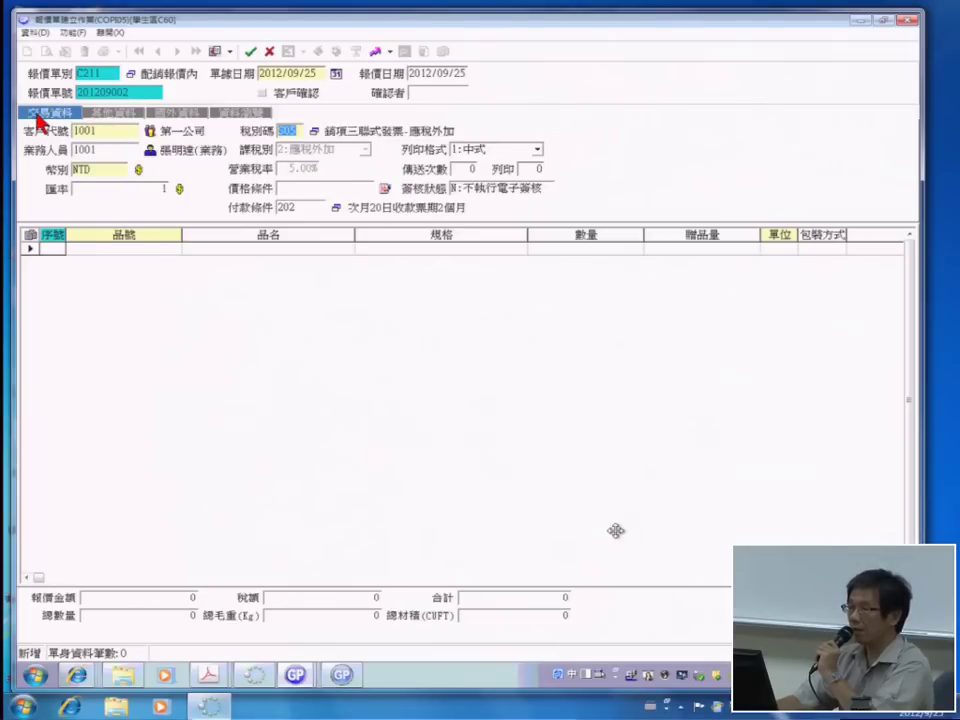
Examine the 其他資料 and 國外資料 header pages of the new quotation, keeping trade condition 1
left_click(111, 121)
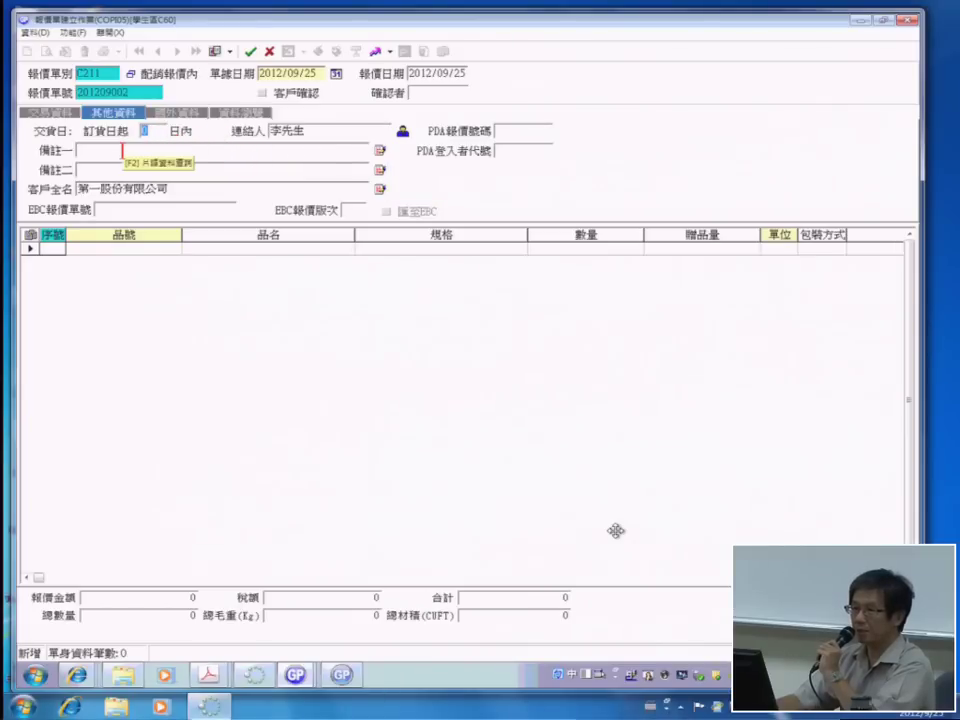
left_click(195, 119)
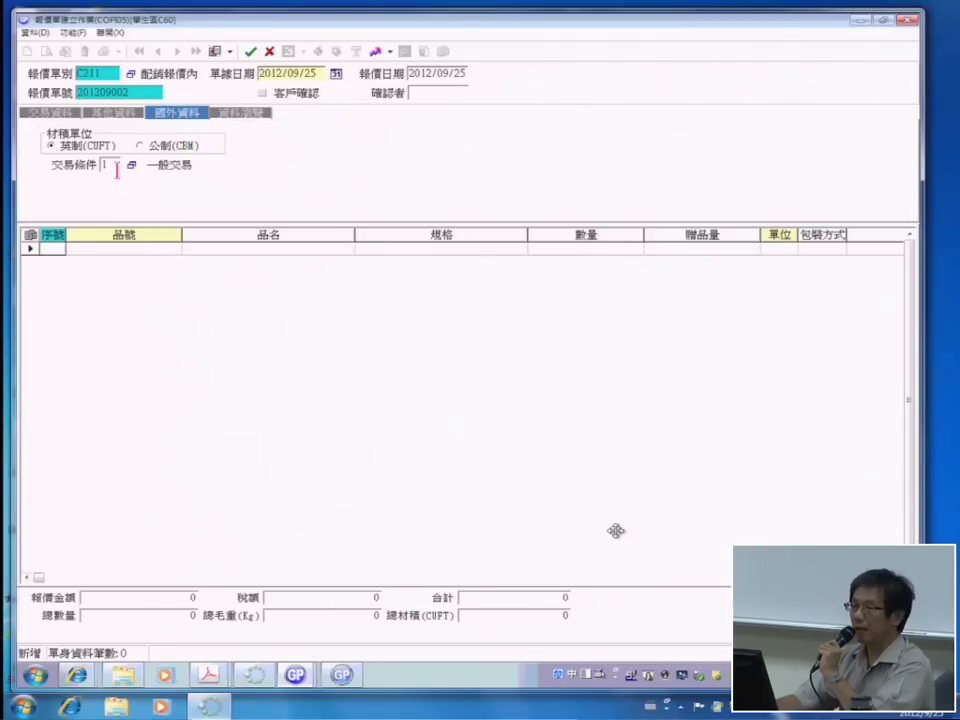
type("1")
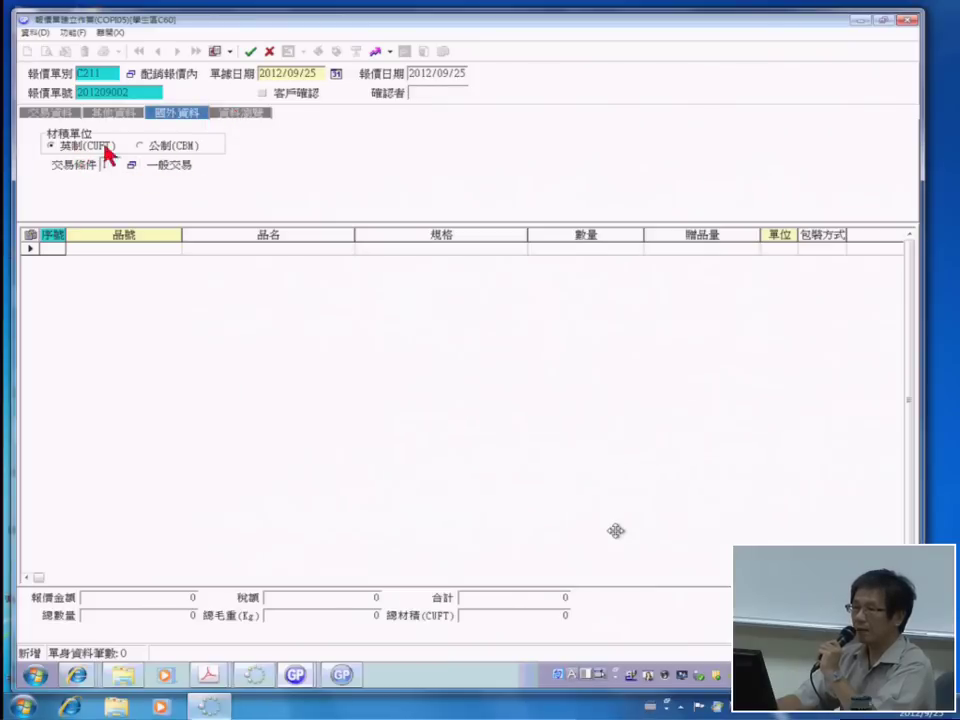
left_click(112, 112)
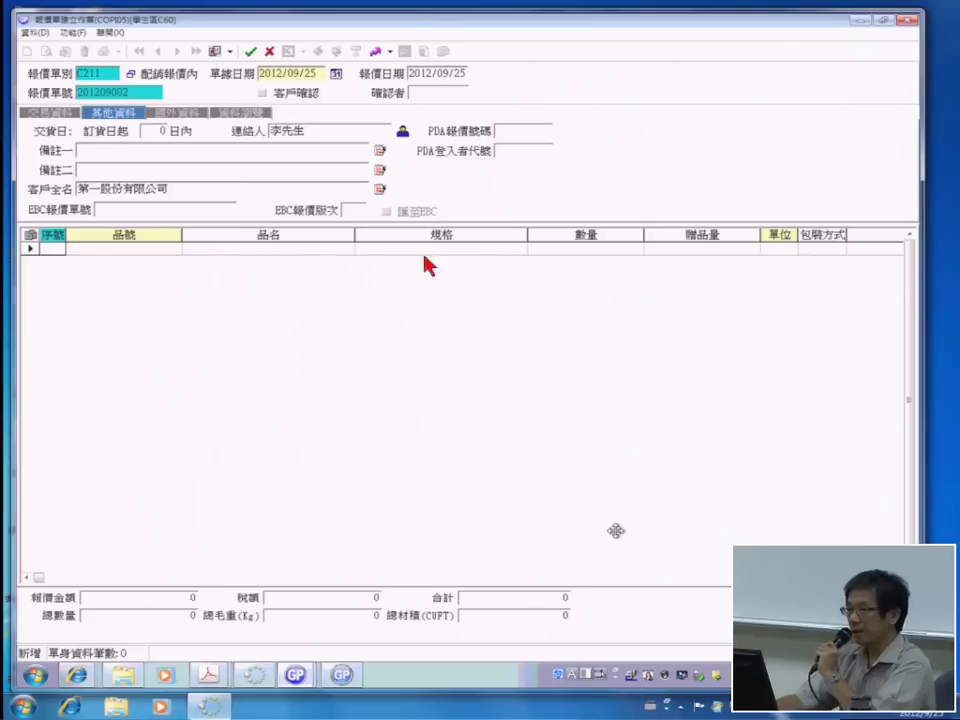
Return to the 交易資料 page, save the quotation header without detail lines, and cancel the next blank entry
left_click(42, 112)
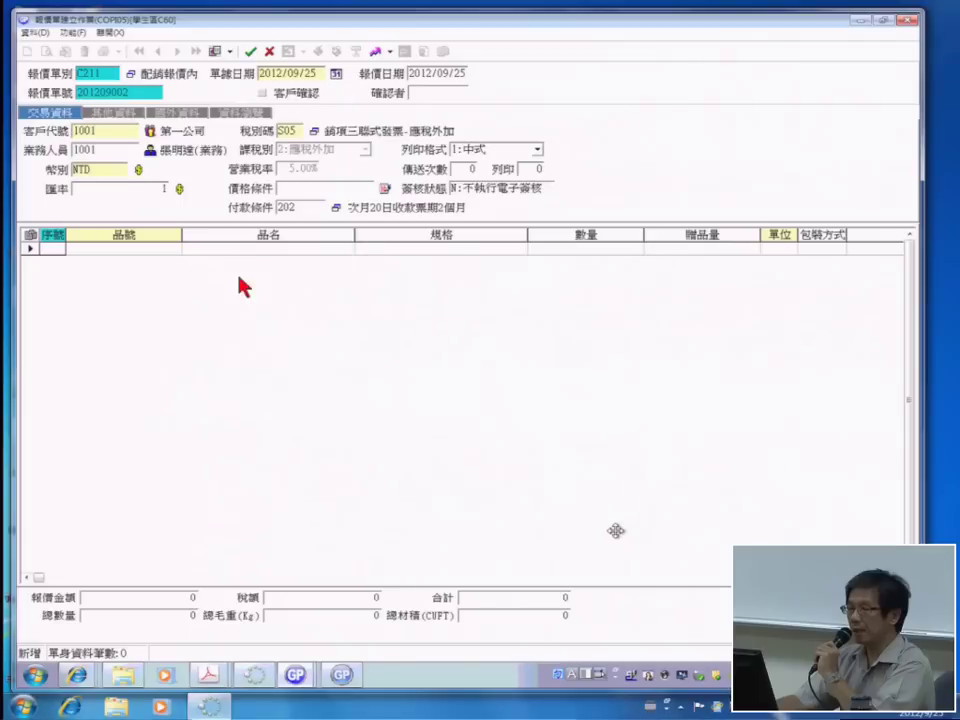
left_click(46, 248)
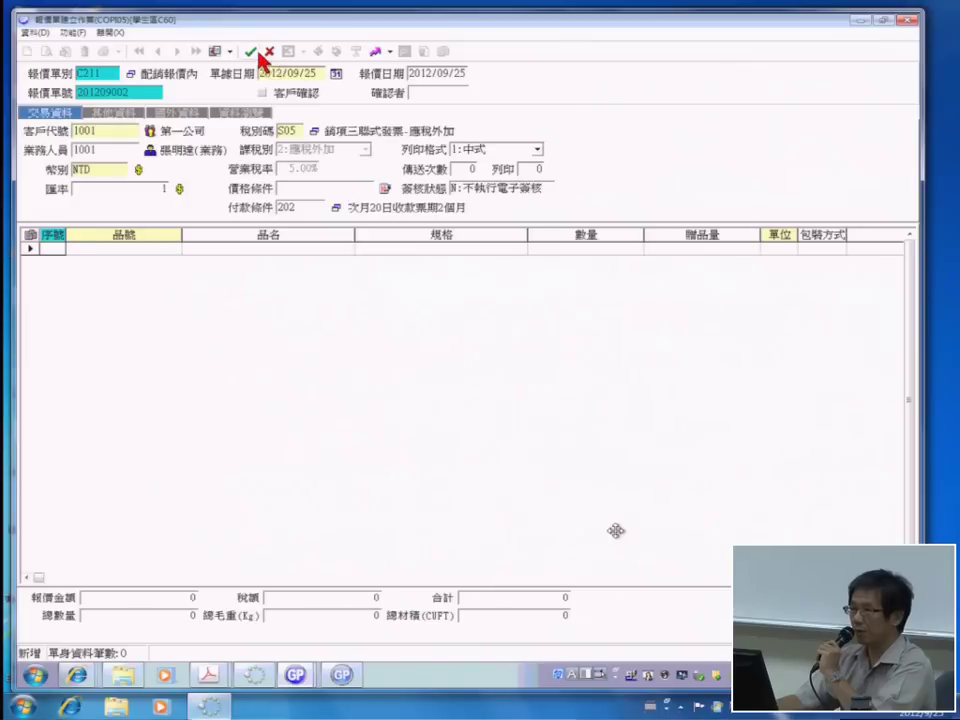
left_click(251, 51)
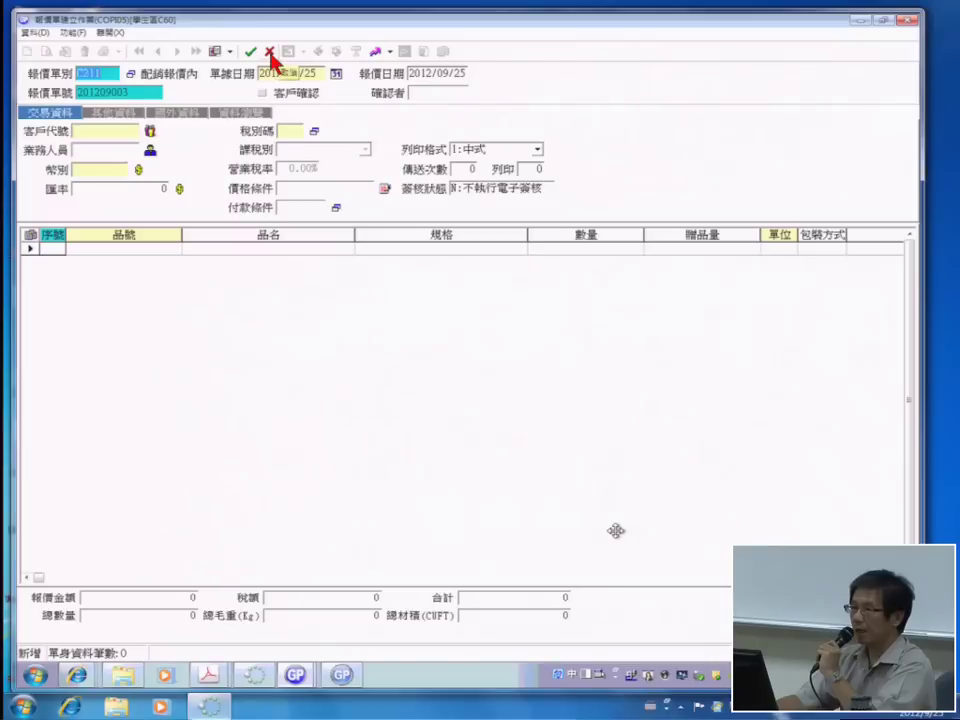
left_click(269, 52)
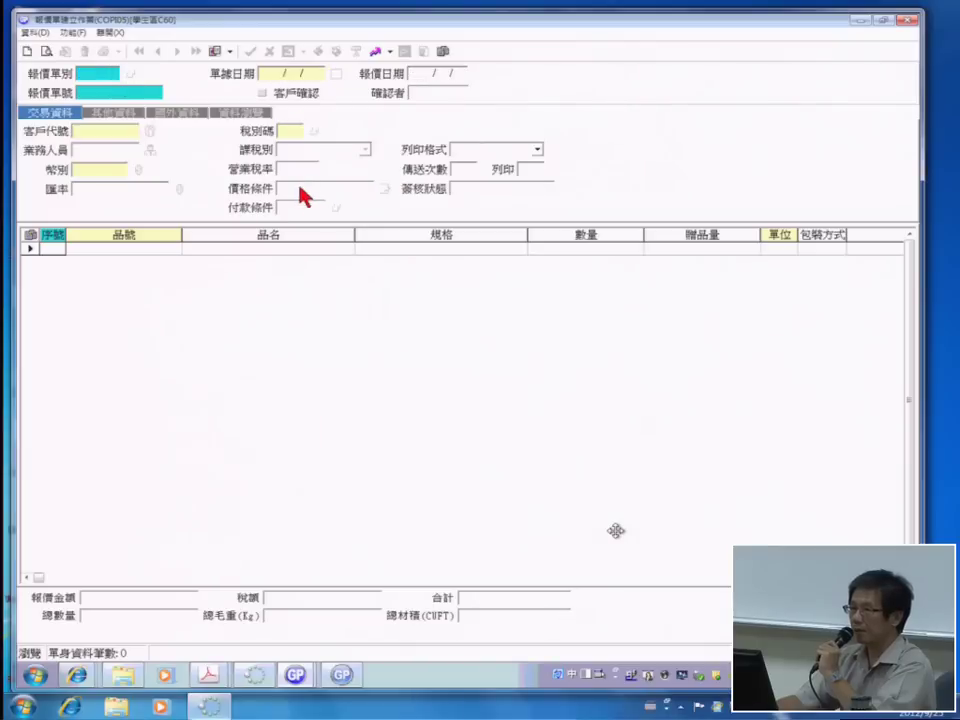
Query the newly saved C211 quotation by its 報價單號 and open the matching record for 第一公司
left_click(44, 52)
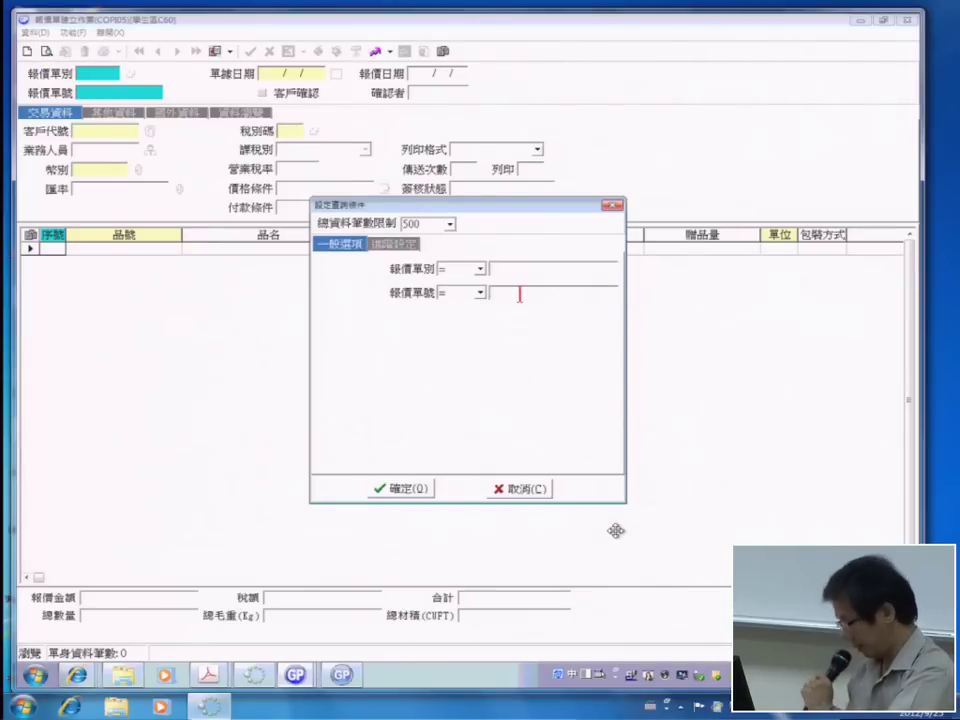
type("20120")
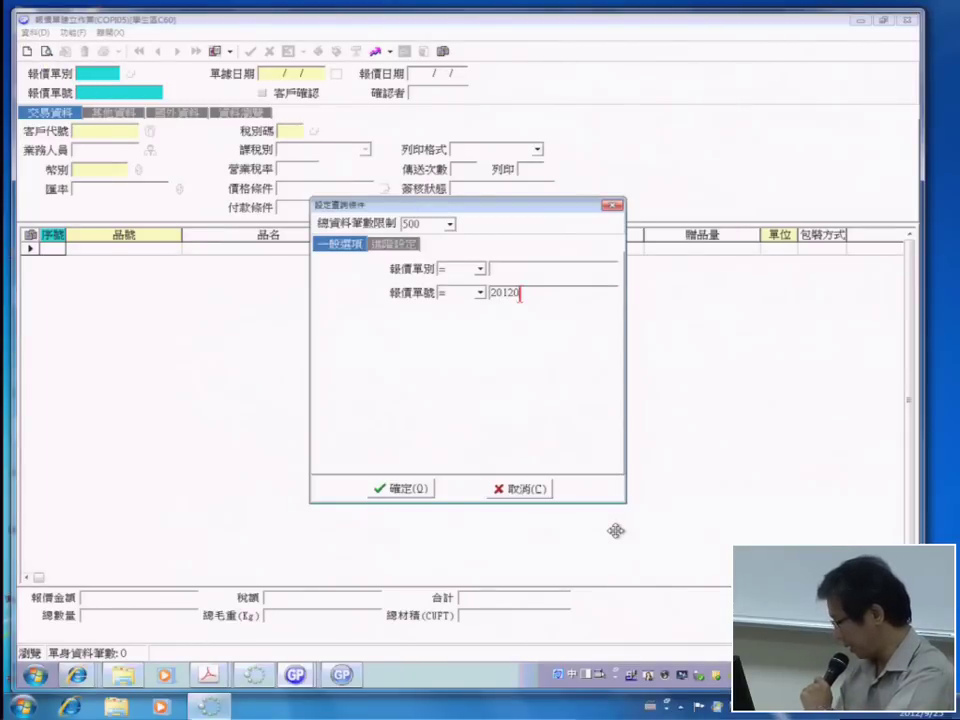
type("4")
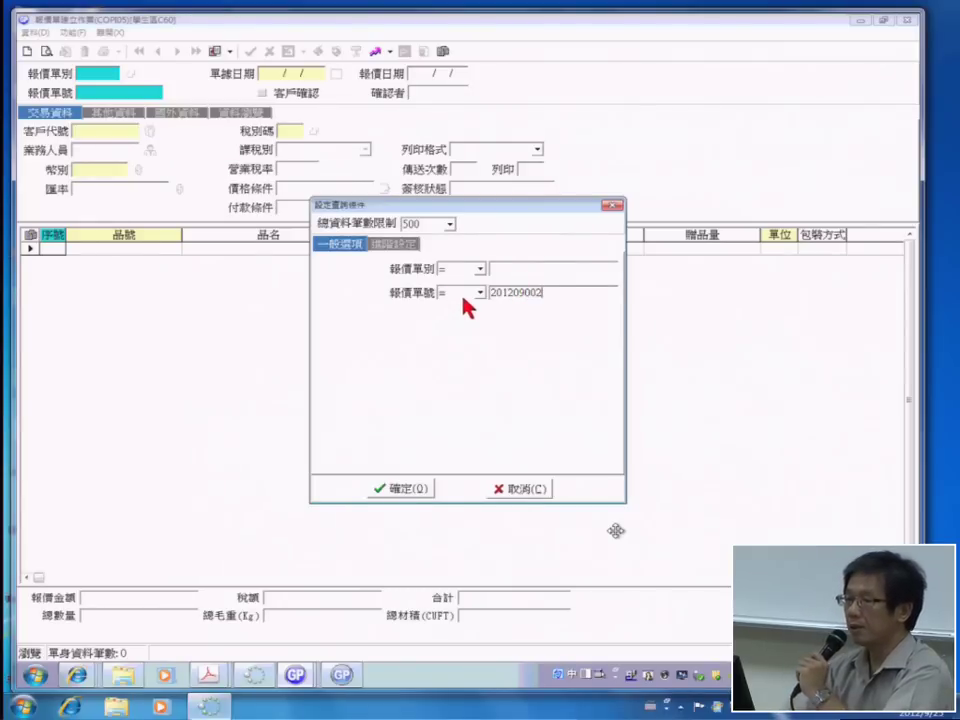
left_click(395, 496)
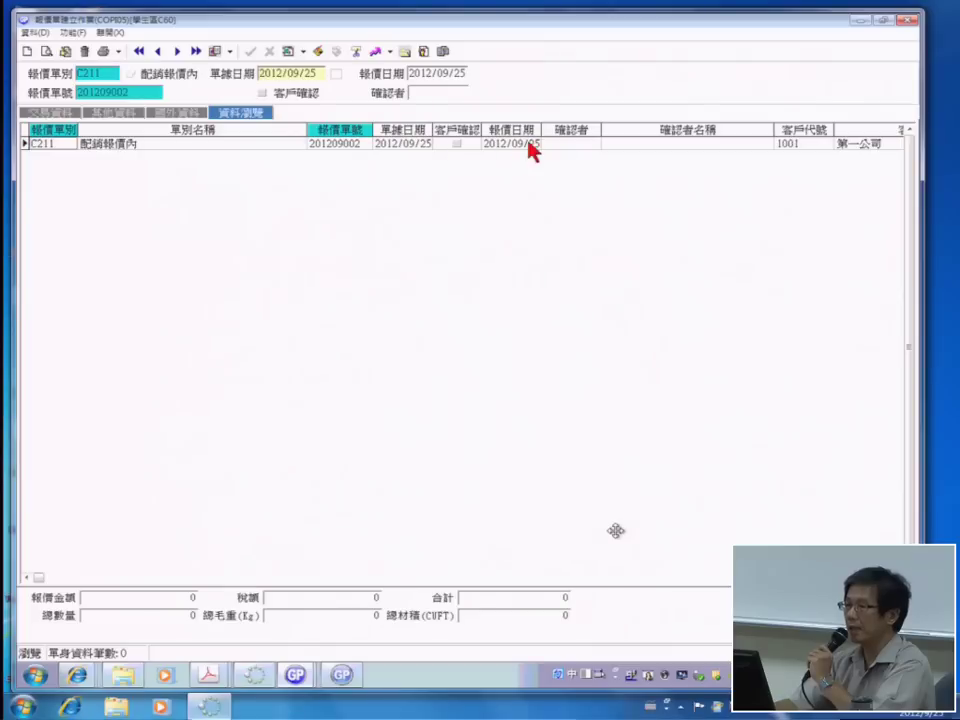
double_click(62, 146)
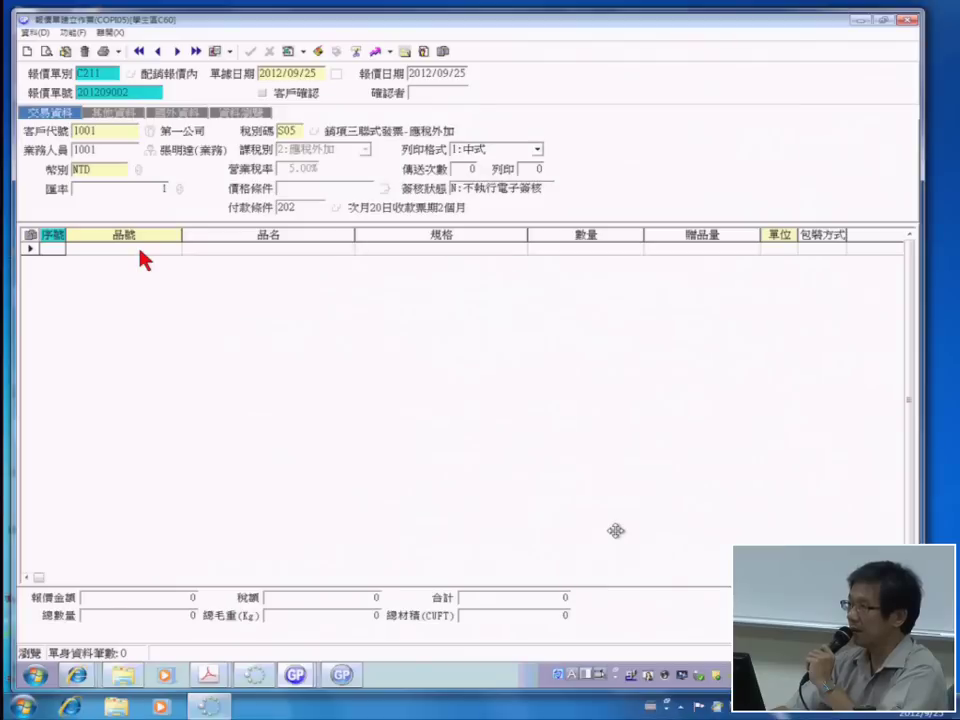
left_click(65, 51)
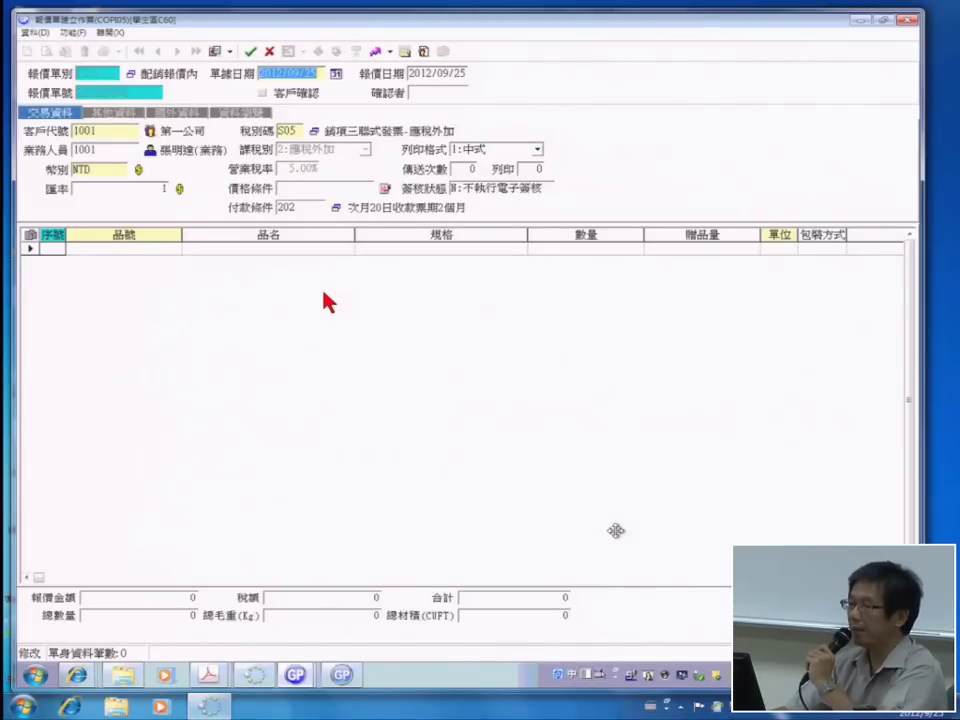
left_click(52, 250)
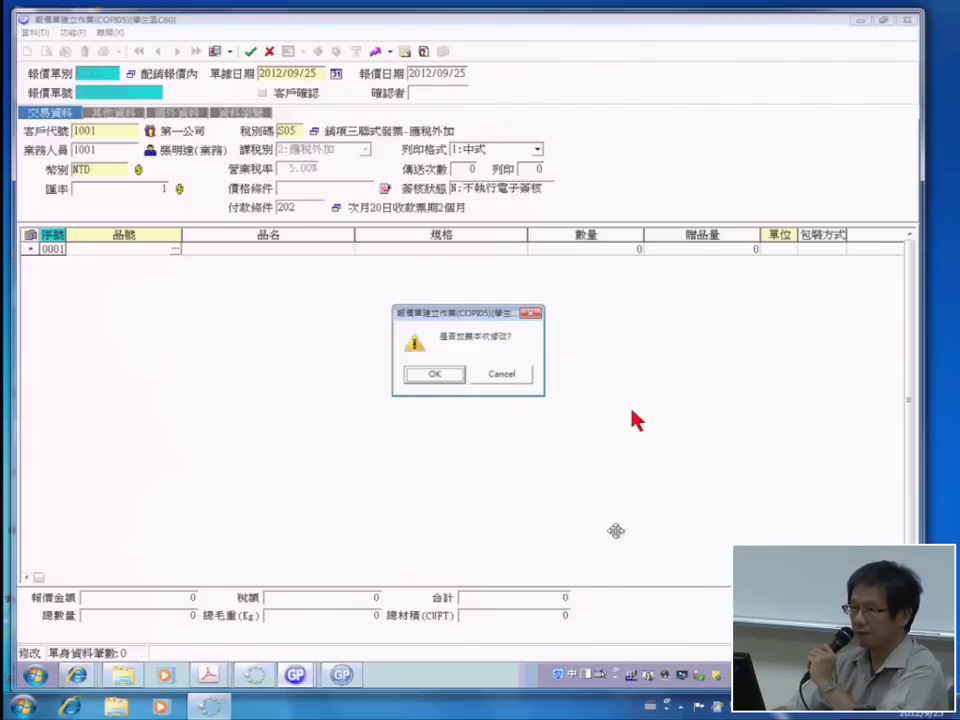
left_click(434, 375)
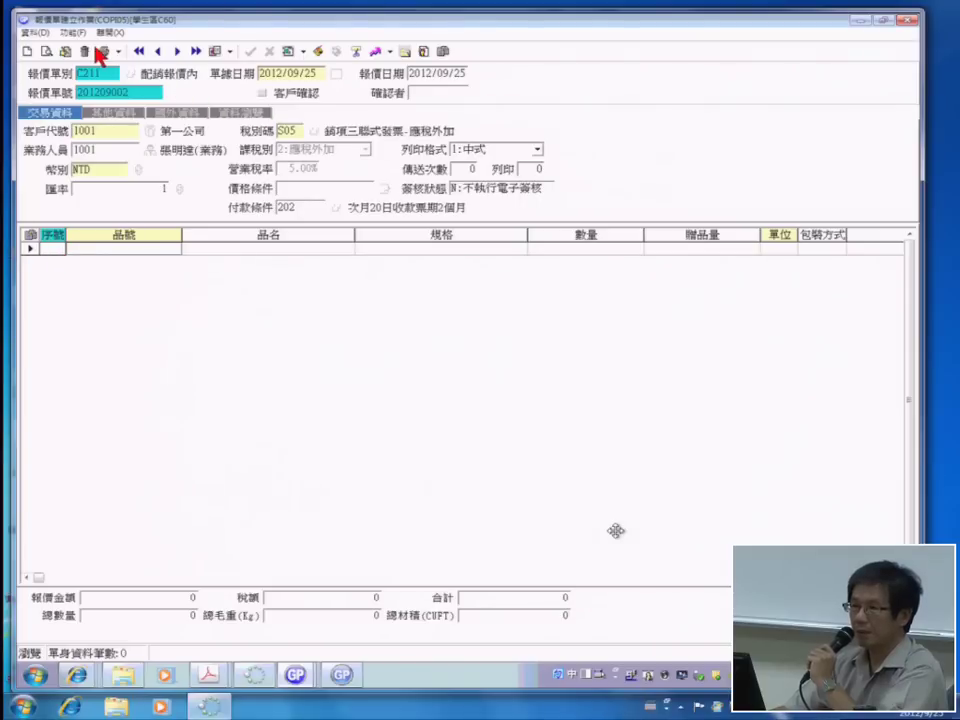
Start detail line 0001 in the quotation and choose item 650001 (機械相機-攝影家型) from the item lookup
left_click(50, 250)
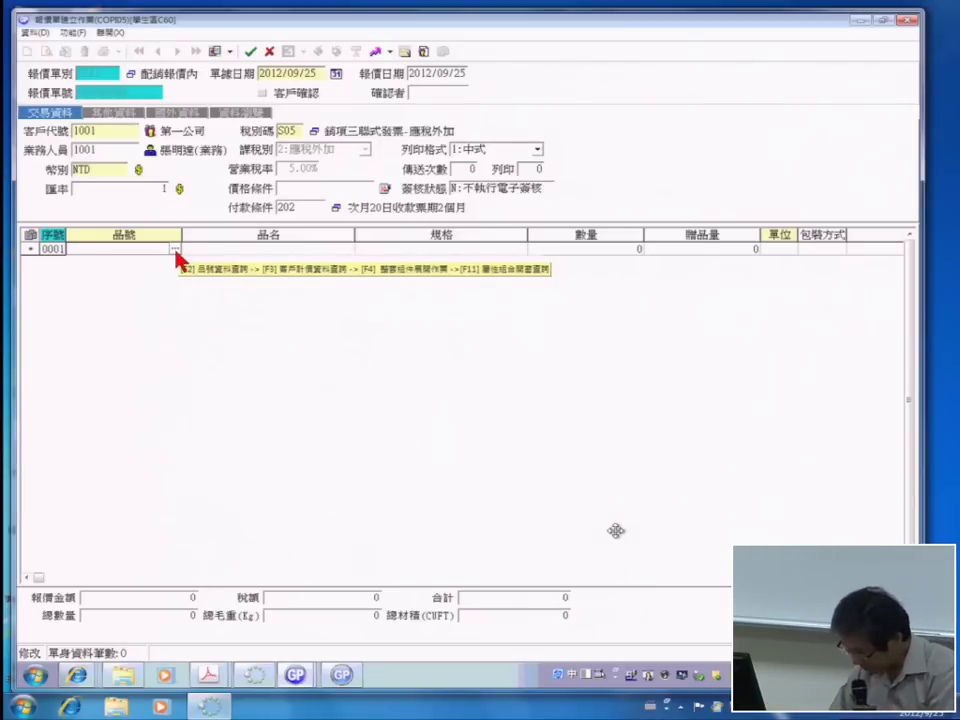
key("F11")
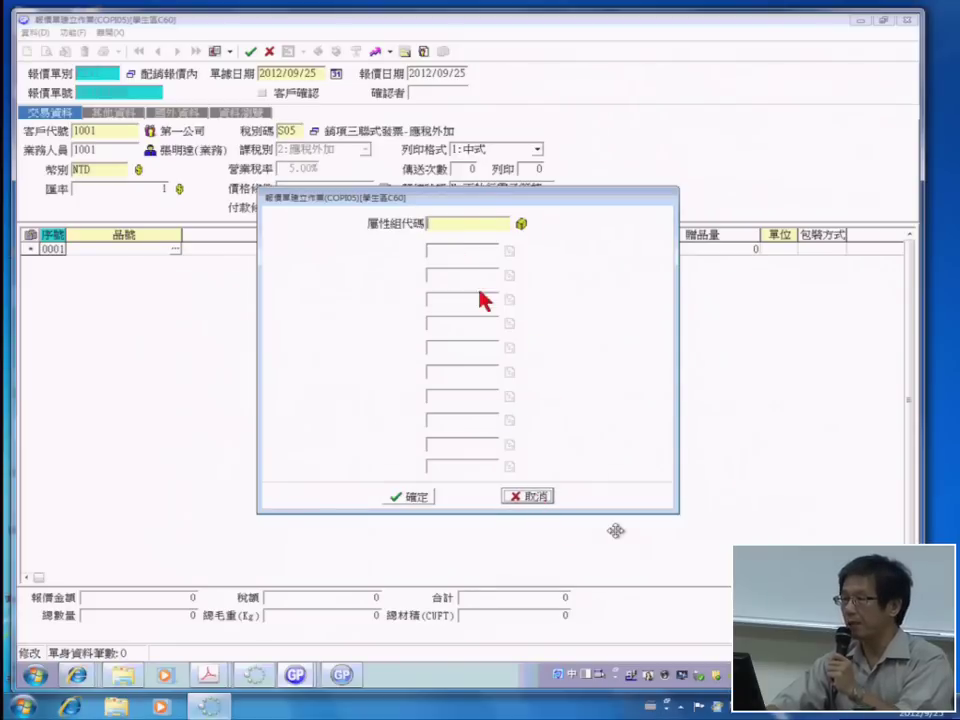
left_click(531, 497)
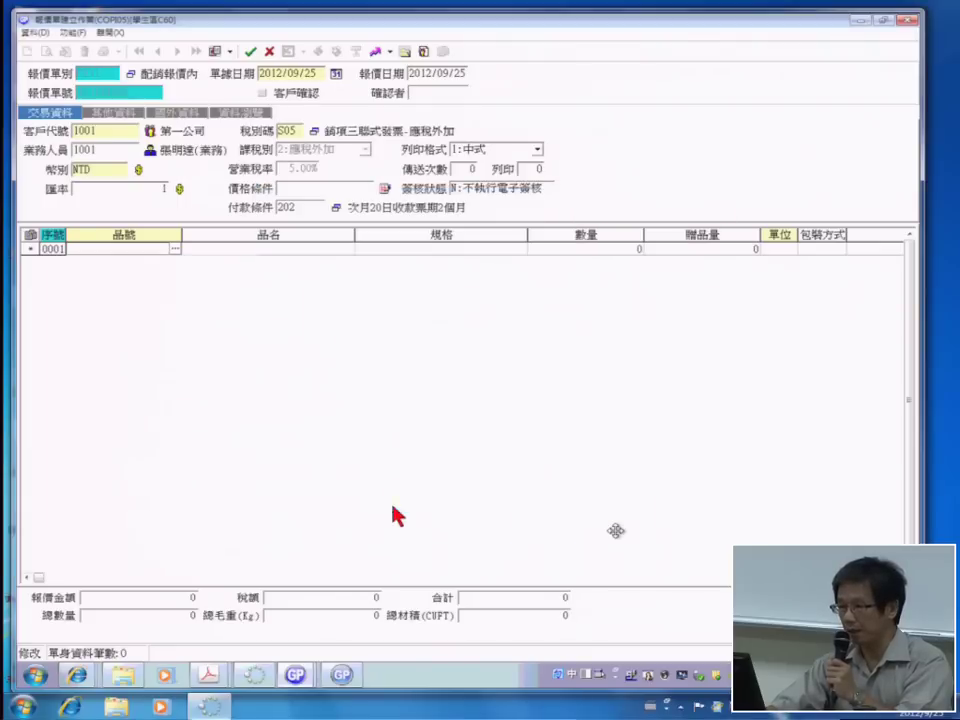
left_click(175, 250)
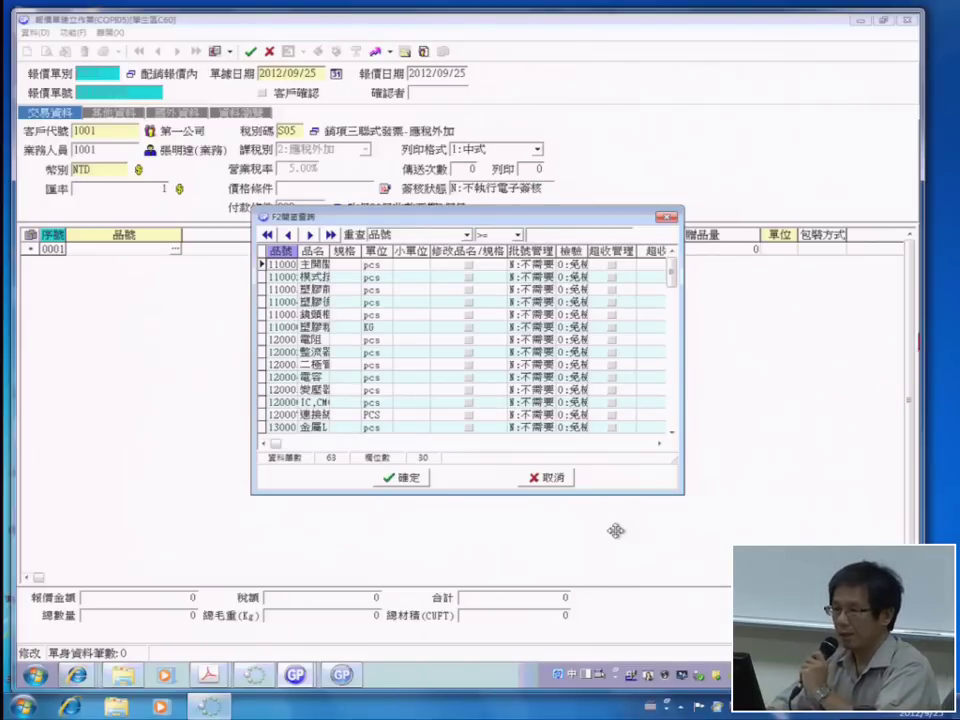
left_click_drag(674, 268, 683, 443)
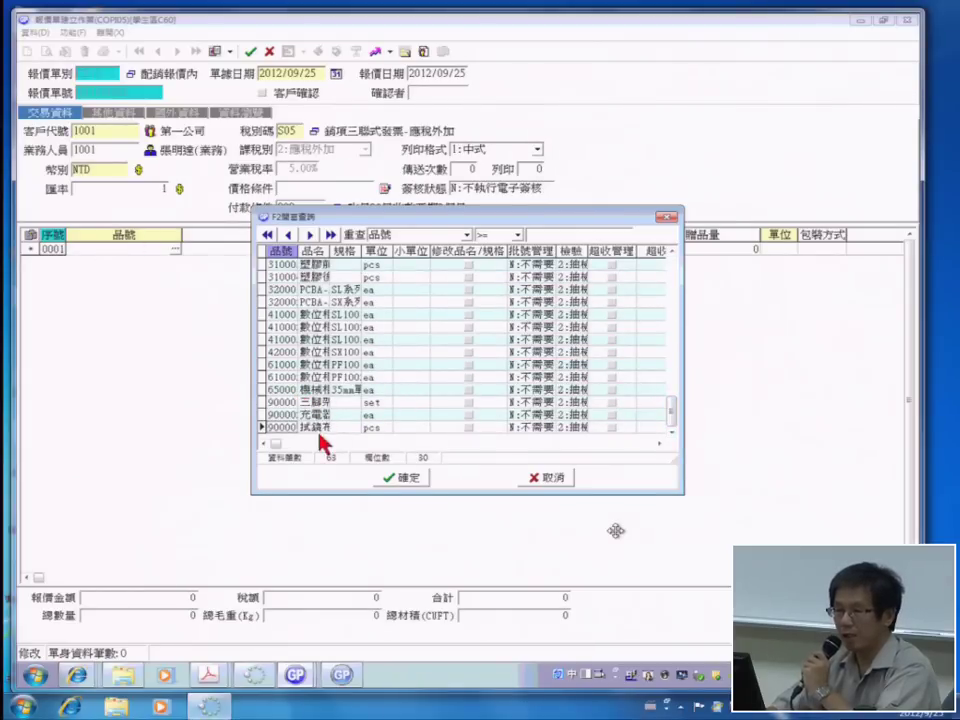
double_click(285, 390)
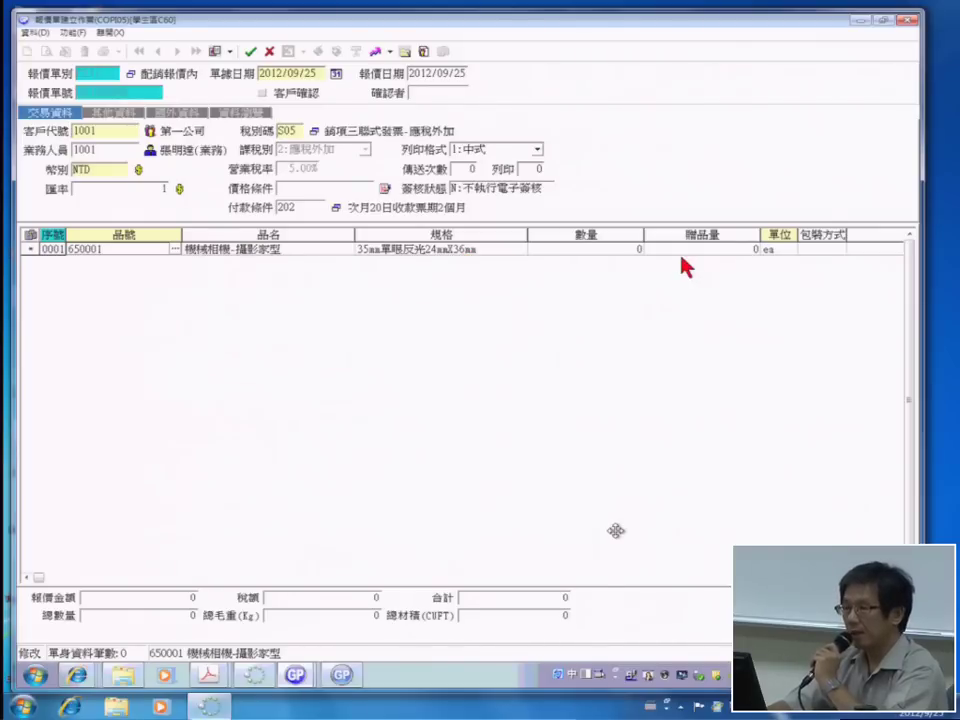
Set the detail line's 數量 to 120 and check the 包裝方式 lookup, leaving that field blank
left_click(634, 249)
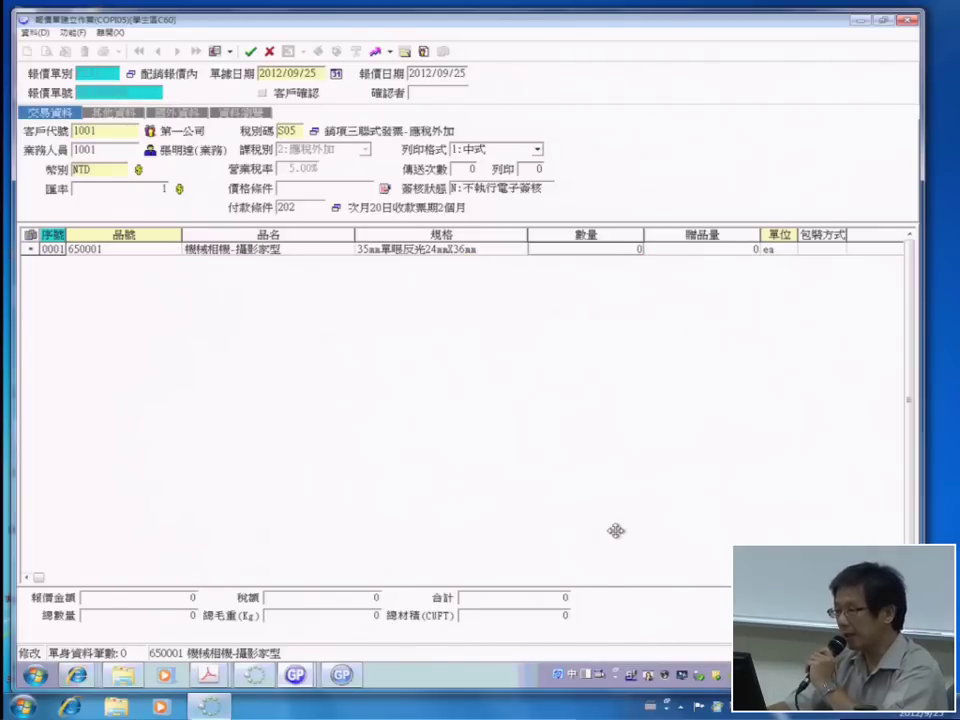
type("120")
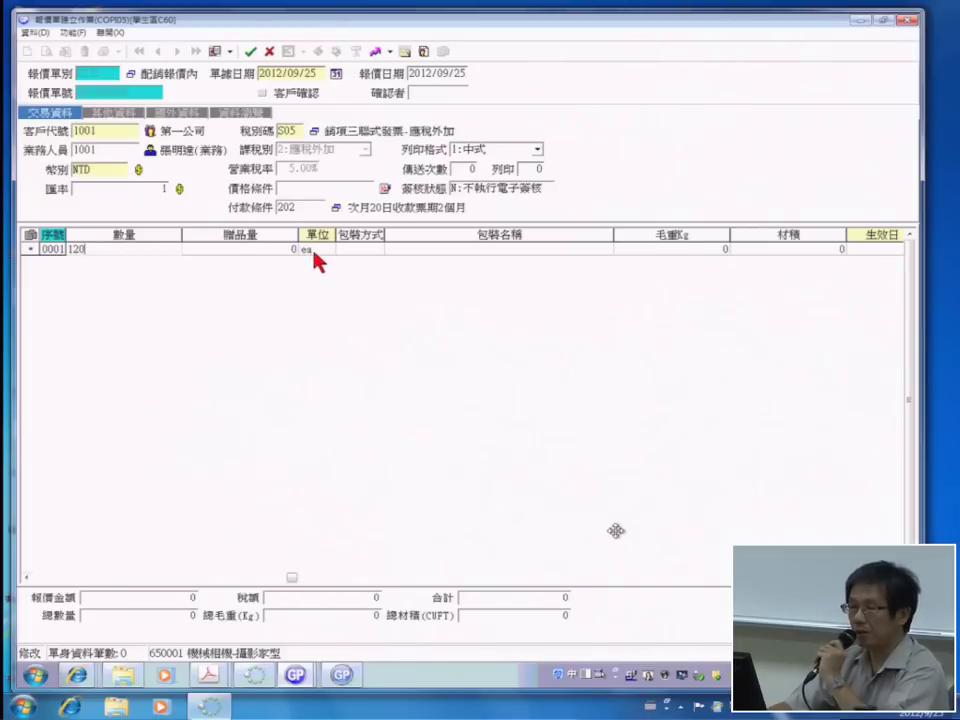
left_click(373, 251)
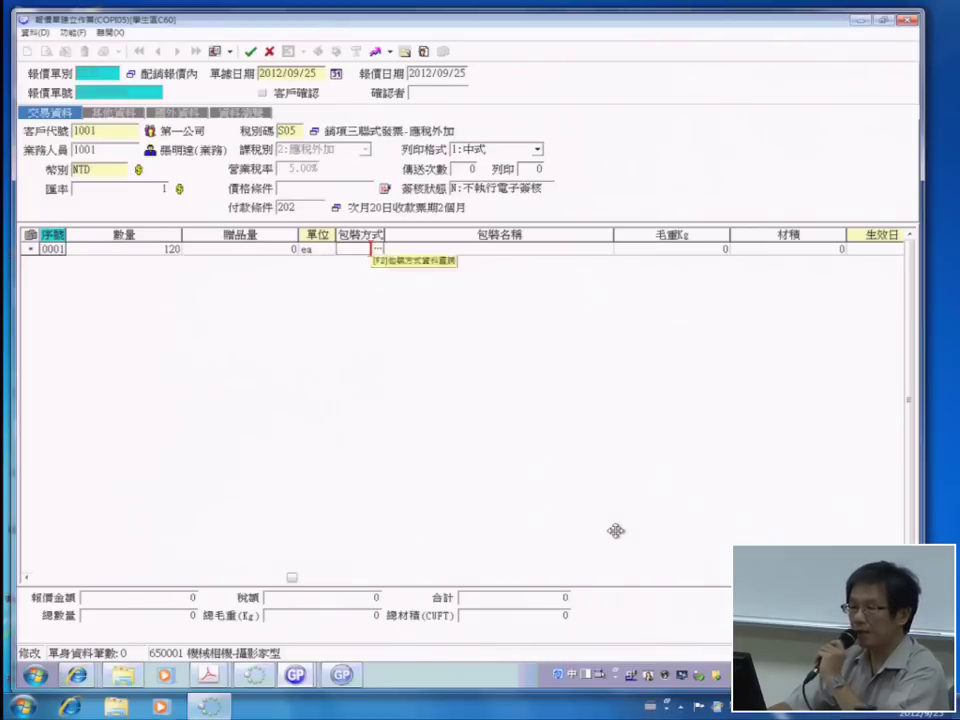
left_click(378, 250)
left_click(463, 377)
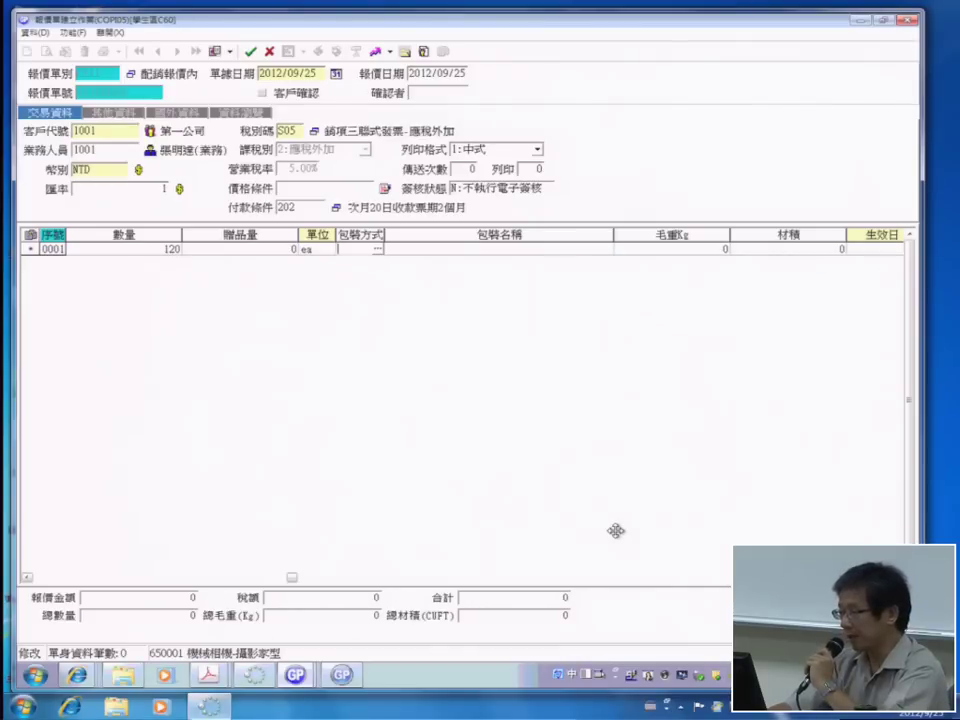
View the calendar lookup for the detail line's 生效日 and close it without choosing a date
key("Right")
key("Right")
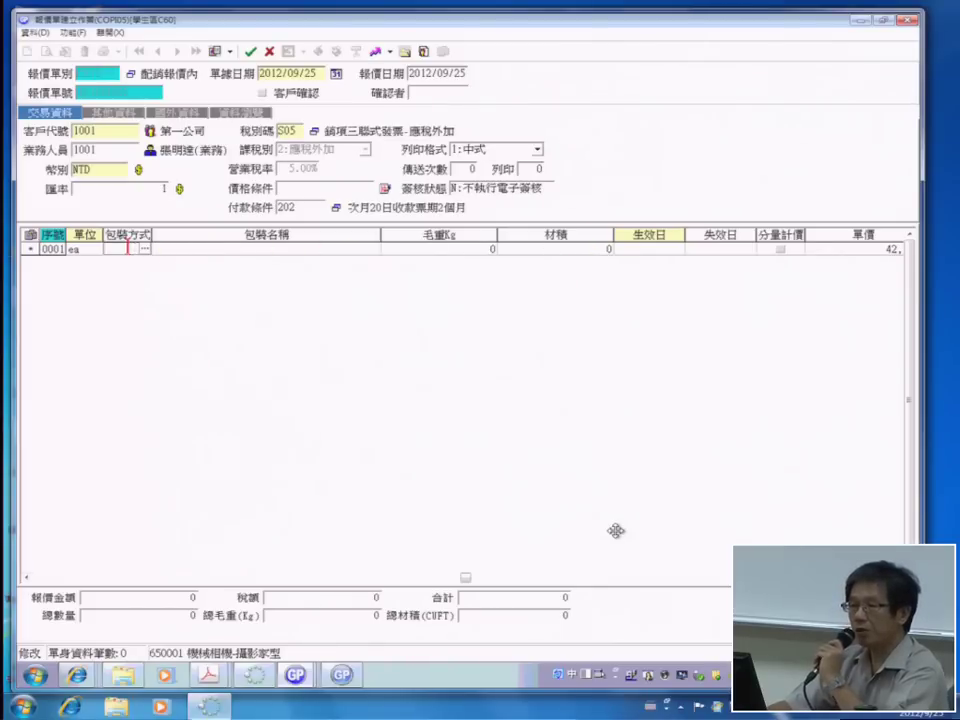
left_click(675, 249)
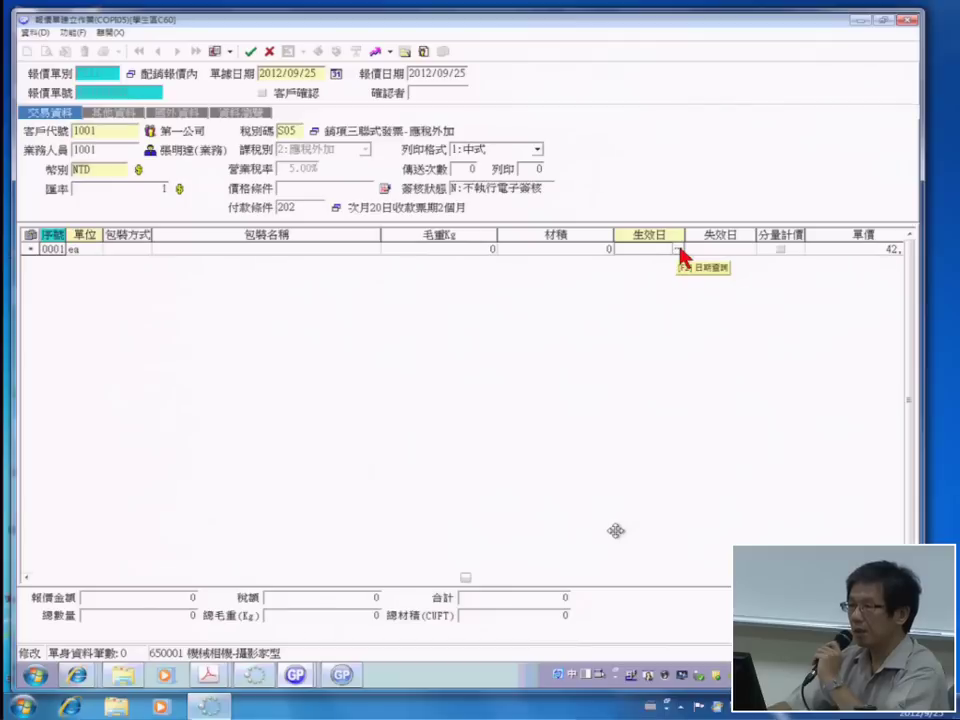
left_click(677, 250)
left_click(678, 249)
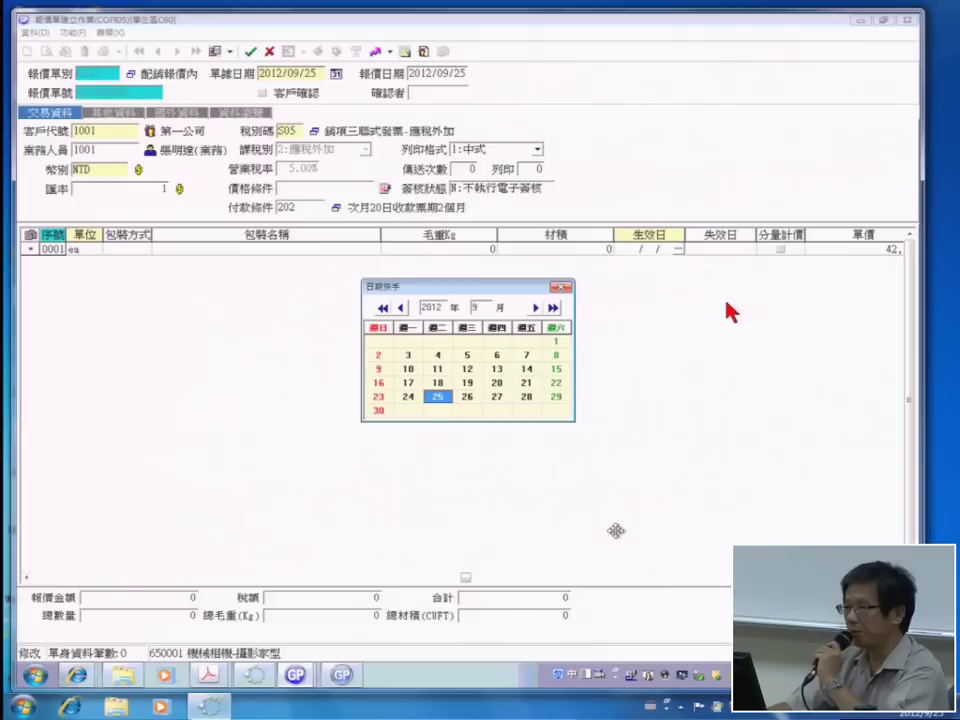
left_click(568, 288)
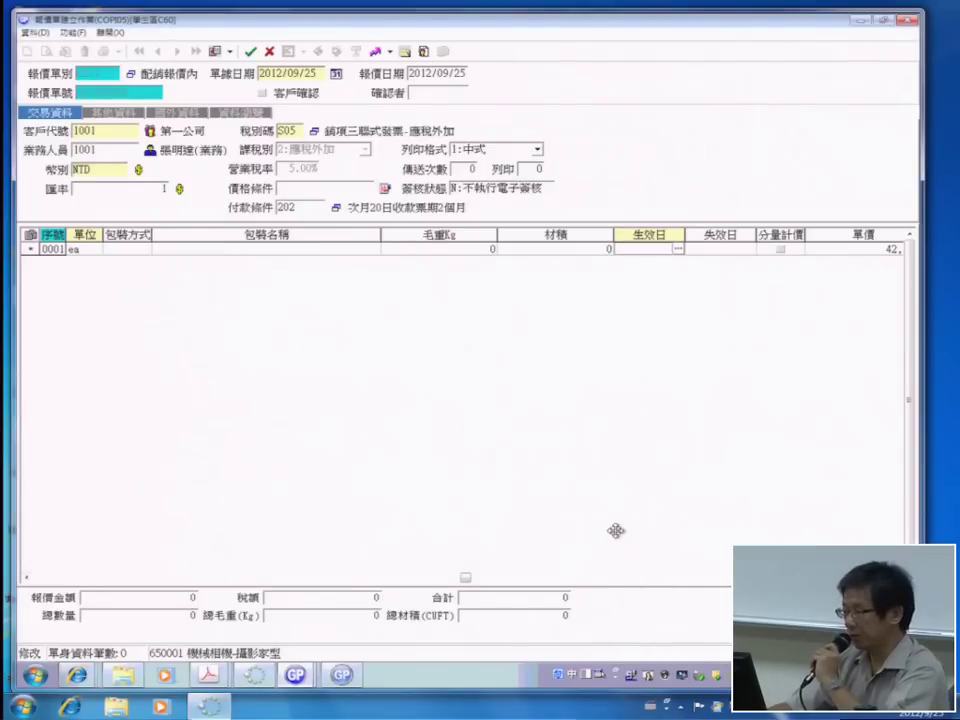
Set the detail line's 折扣率 to 90%
scroll(460, 400, "right", 5)
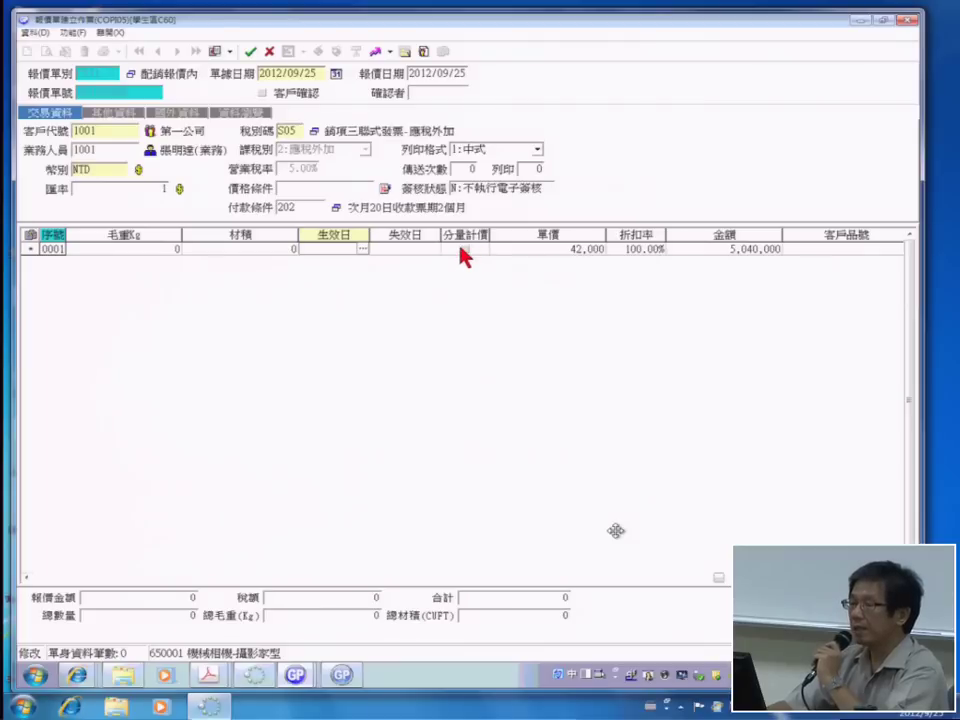
left_click(641, 250)
type("90")
key("Return")
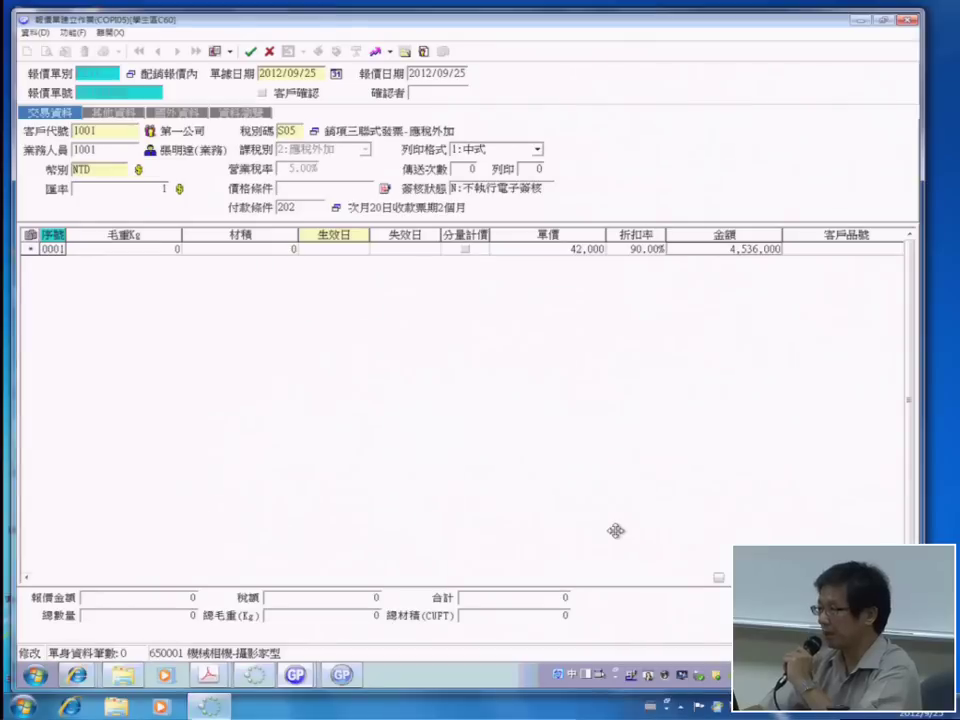
Review the detail line's remaining columns and try to save the quotation with 生效日 left blank
scroll(718, 311, "right", 2)
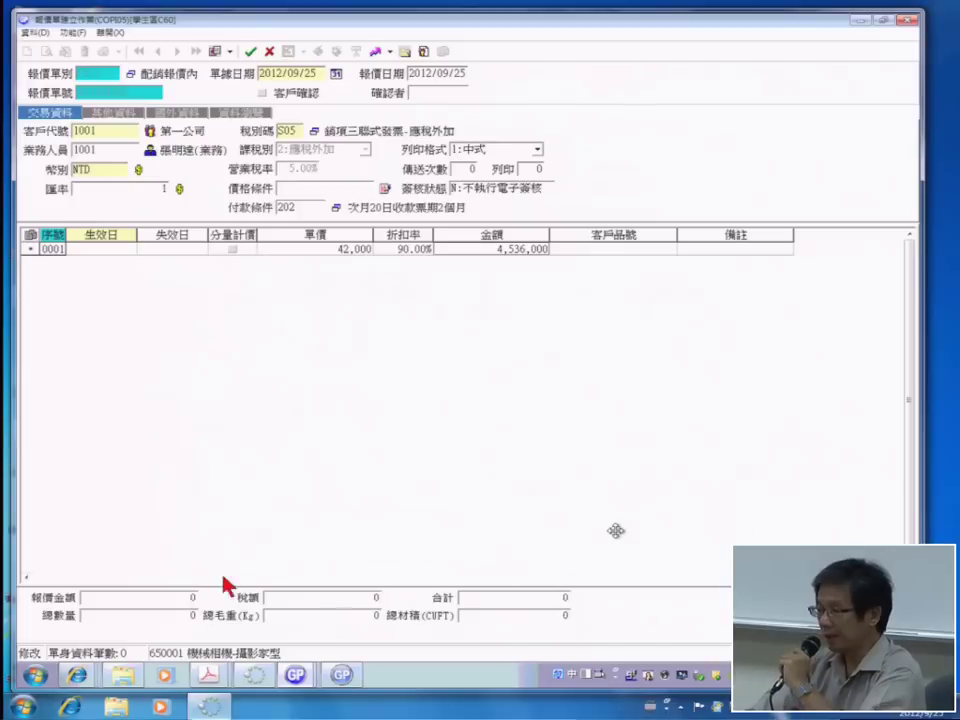
left_click(29, 580)
left_click_drag(29, 580, 29, 580)
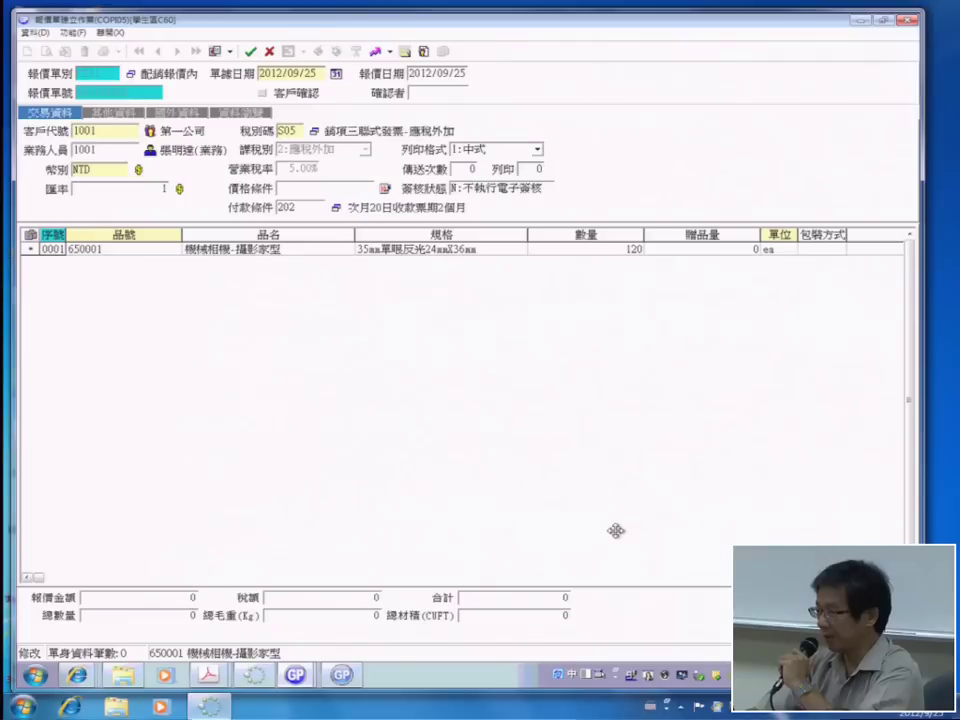
key("End")
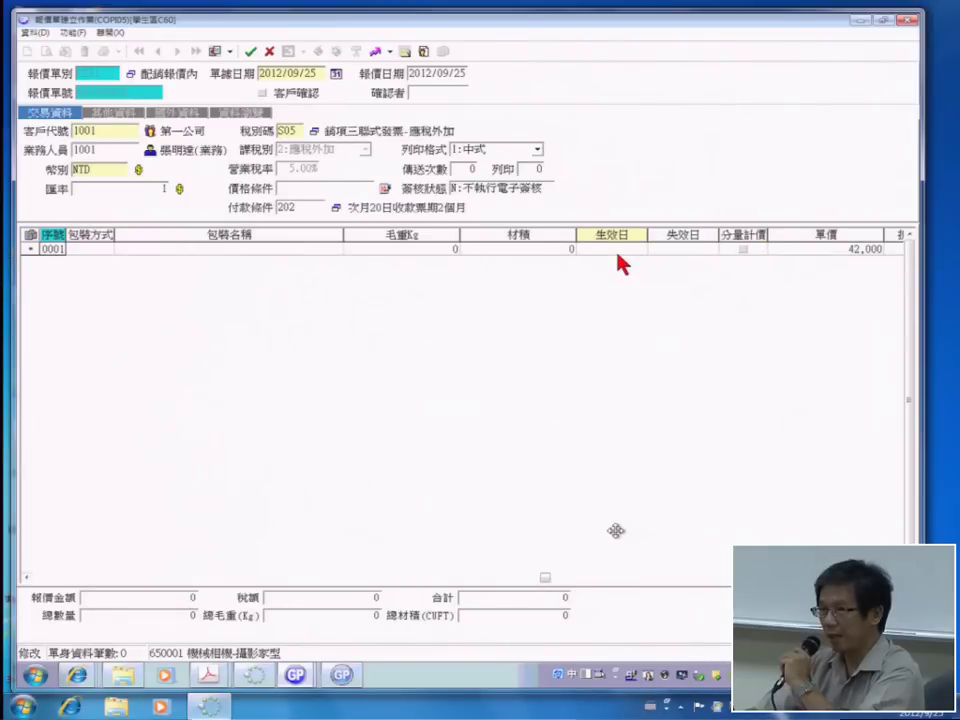
left_click(253, 52)
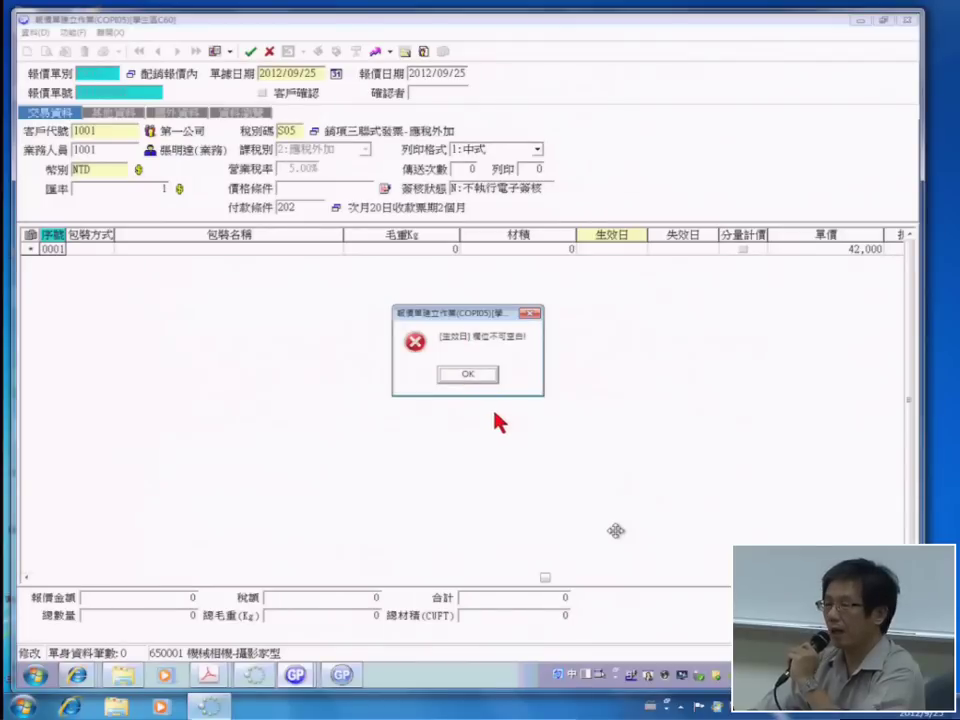
left_click(490, 376)
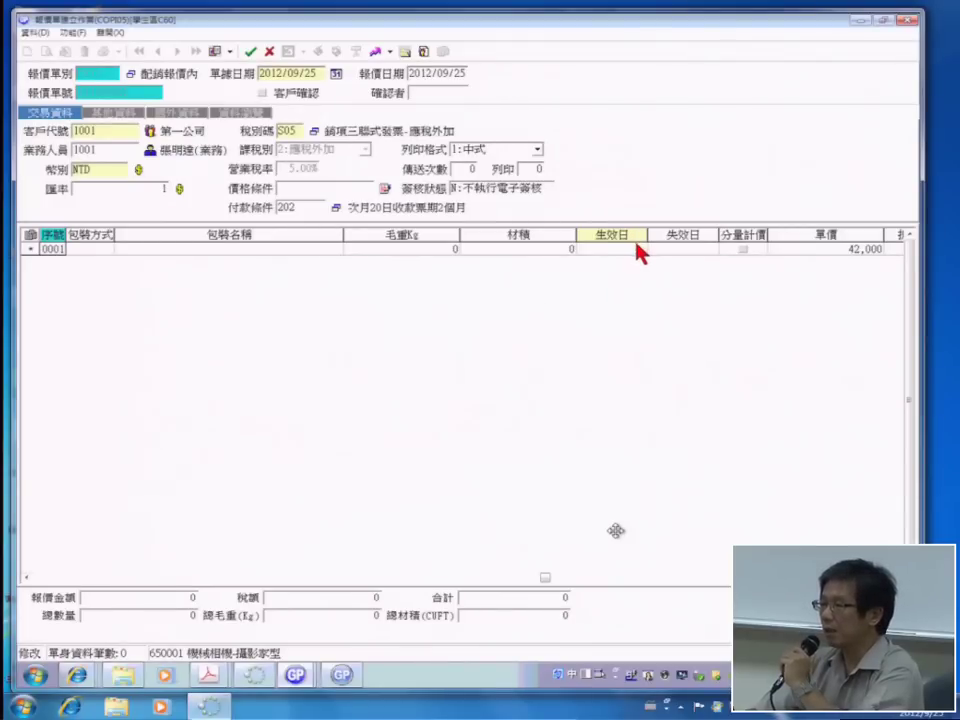
left_click(637, 241)
left_click(467, 375)
left_click(617, 251)
left_click(470, 376)
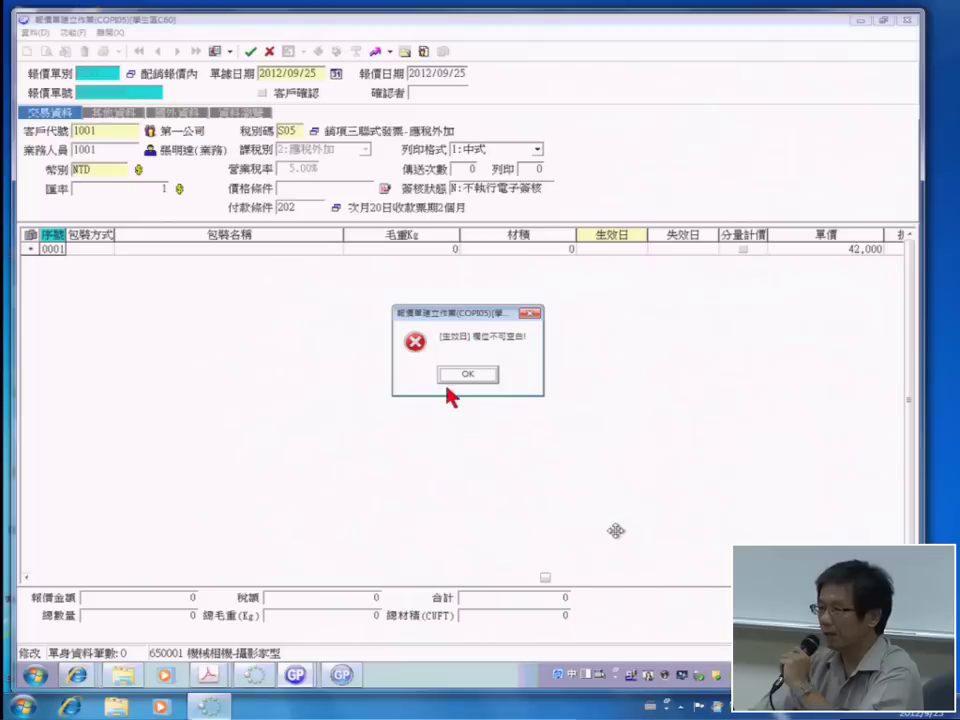
left_click(446, 375)
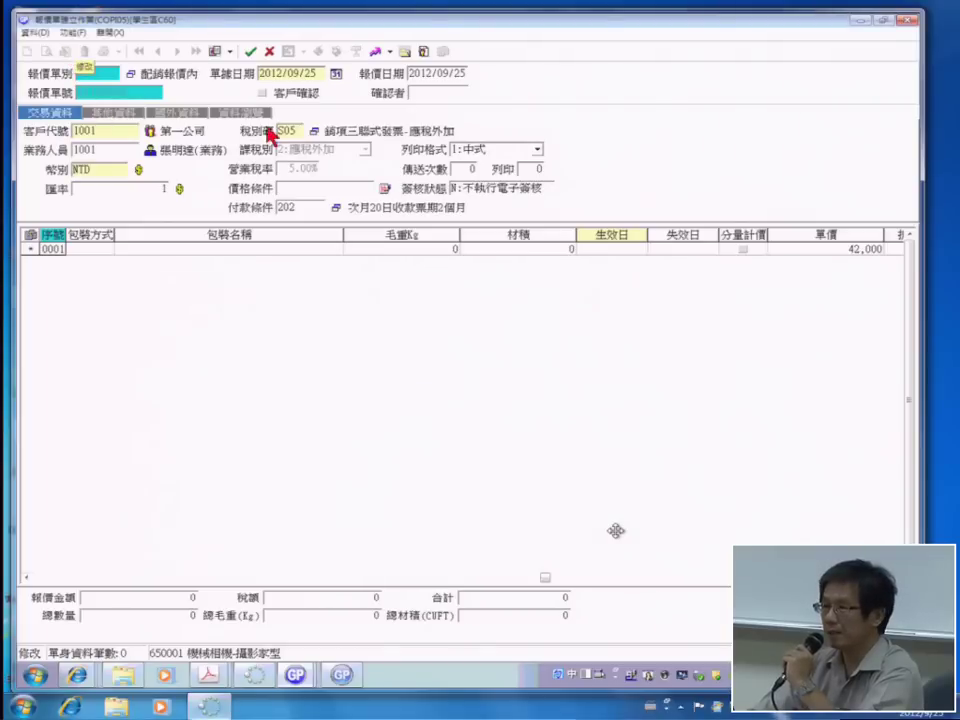
Dismiss the blank-field error and set the detail line's 生效日 to 2012/09/25 with the calendar lookup
left_click(621, 250)
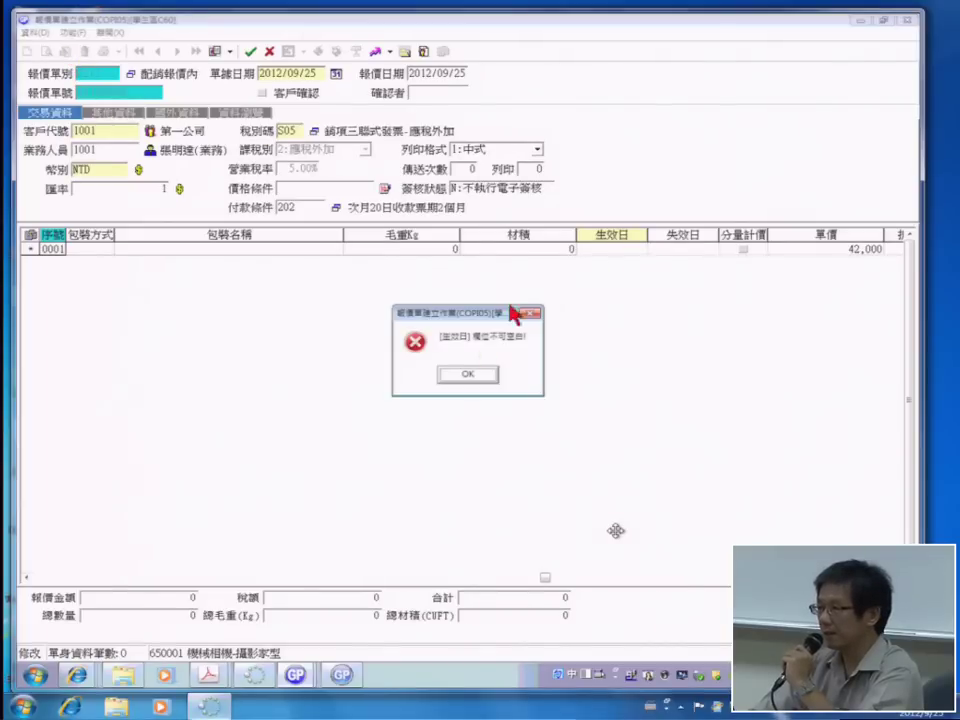
left_click(468, 375)
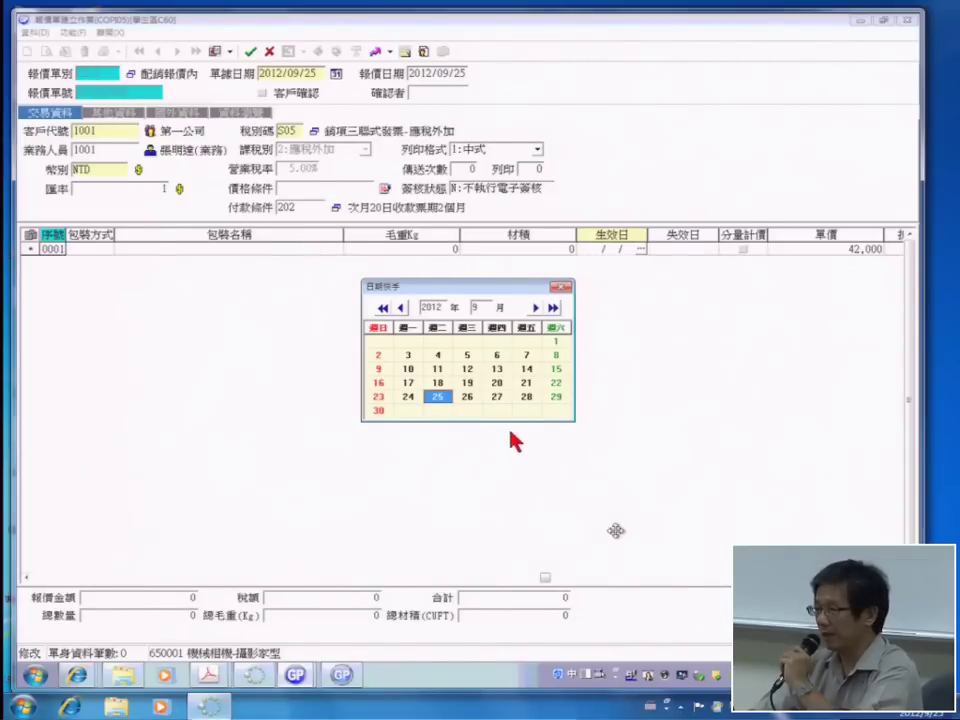
left_click(561, 289)
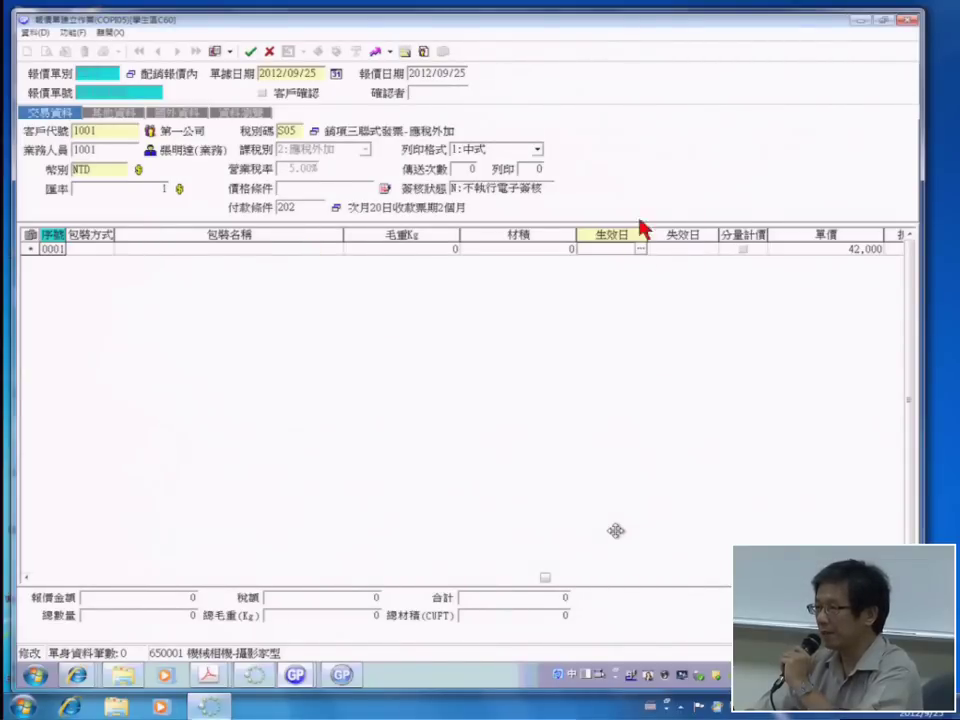
left_click(641, 249)
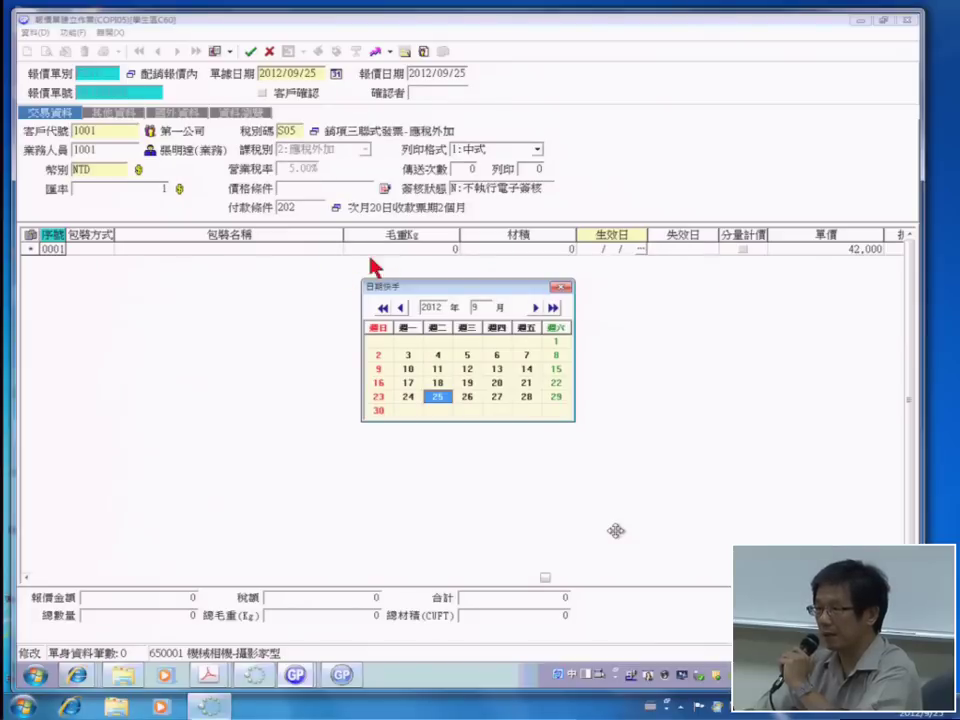
left_click(439, 397)
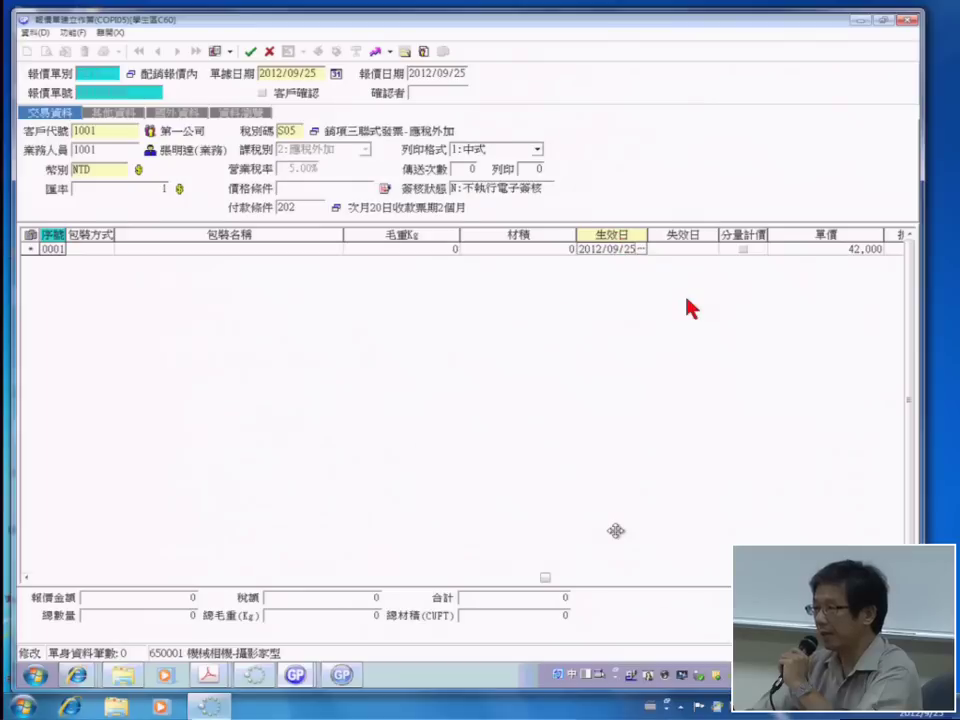
Set the detail line's 失效日 to 2012/10/03 and save the quotation, accepting the floor-price warning
left_click(681, 248)
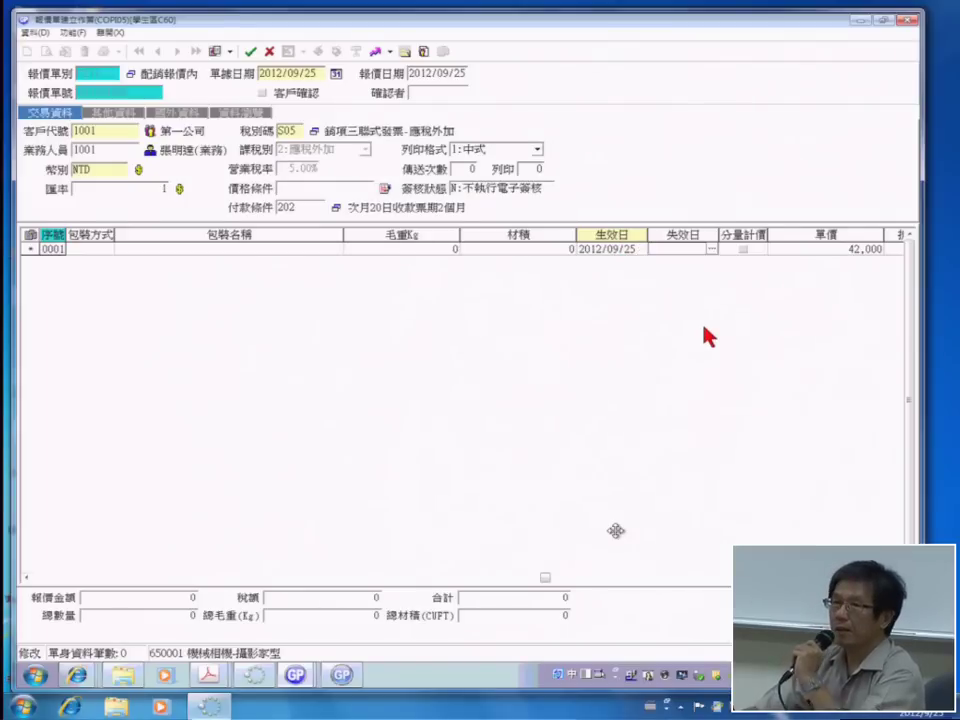
left_click(710, 249)
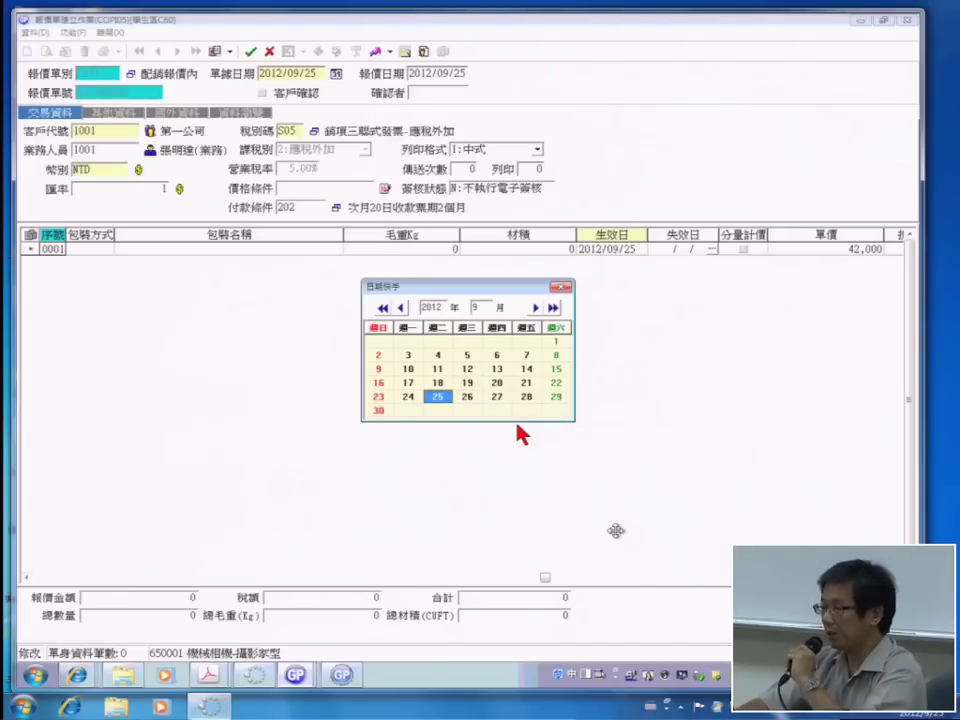
left_click(537, 309)
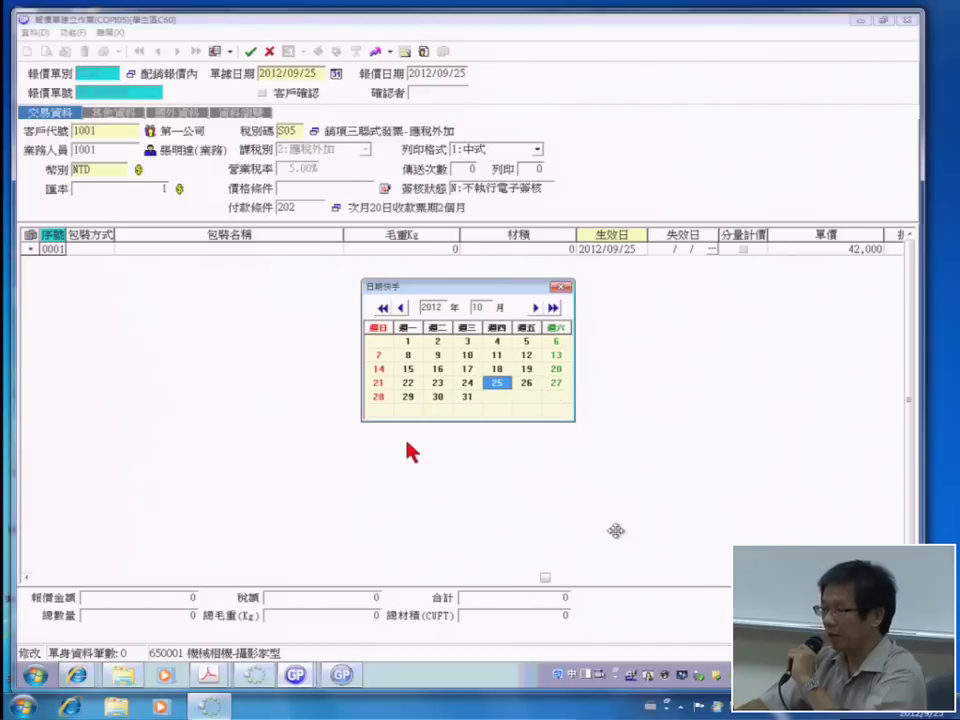
double_click(469, 342)
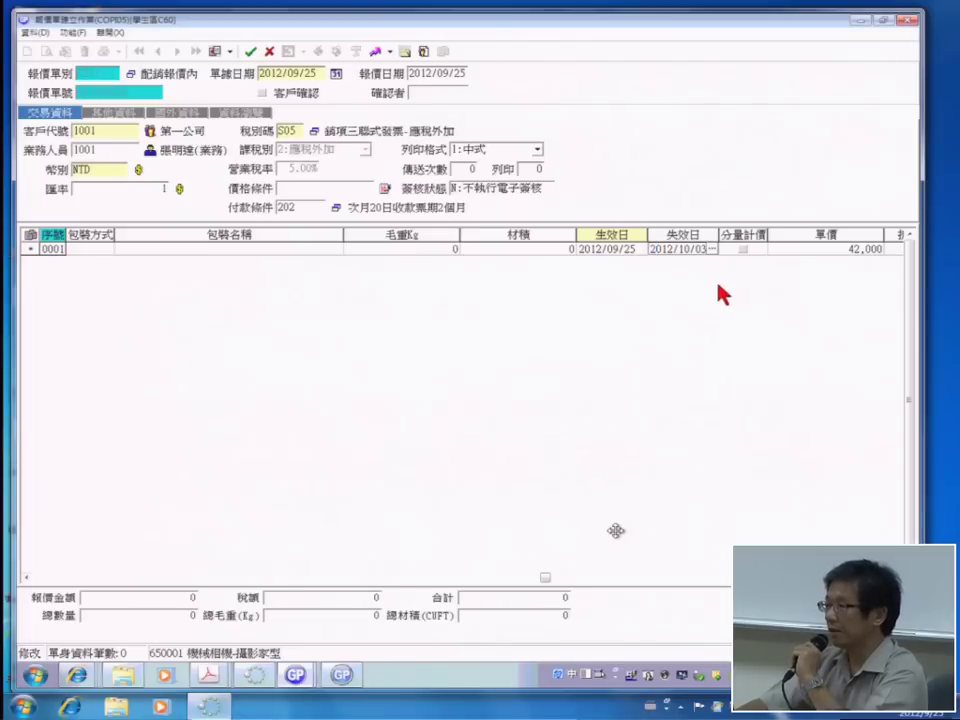
left_click(250, 54)
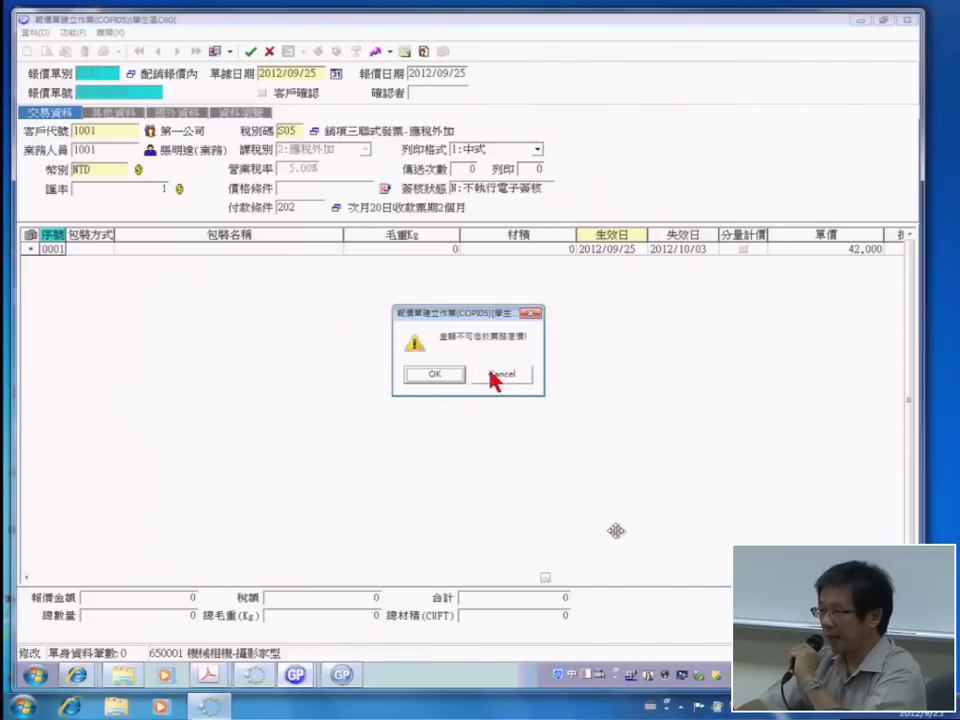
left_click(434, 376)
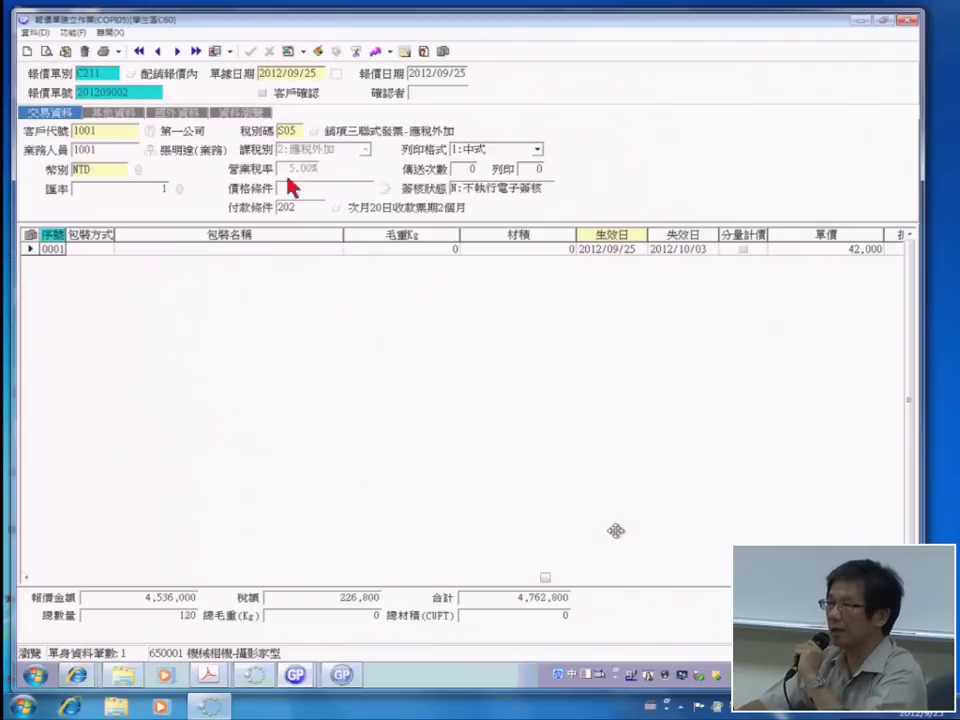
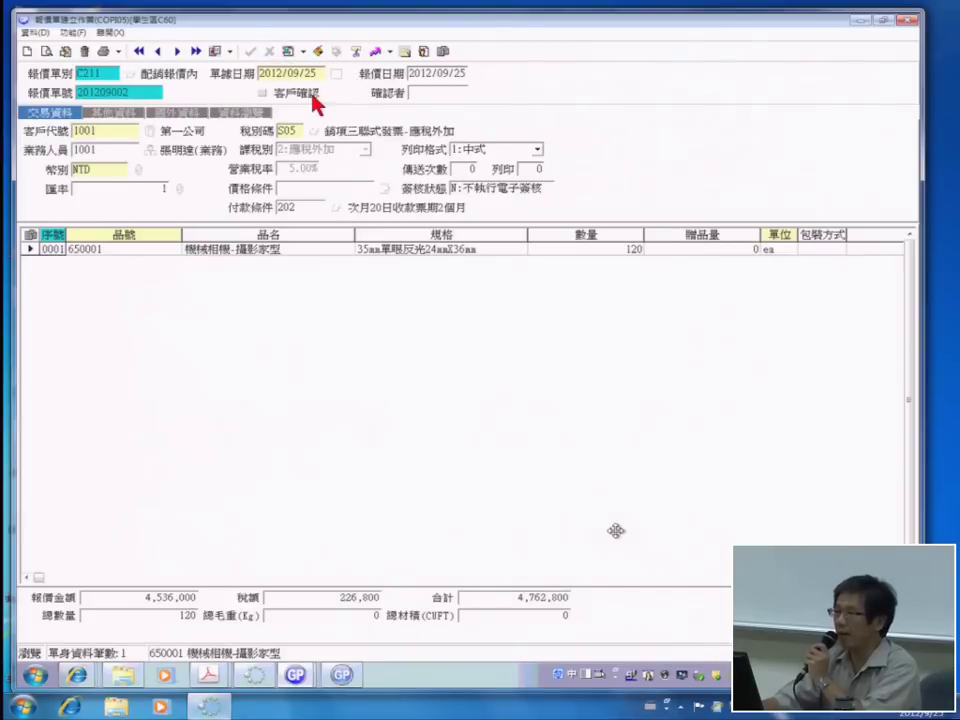
left_click(46, 52)
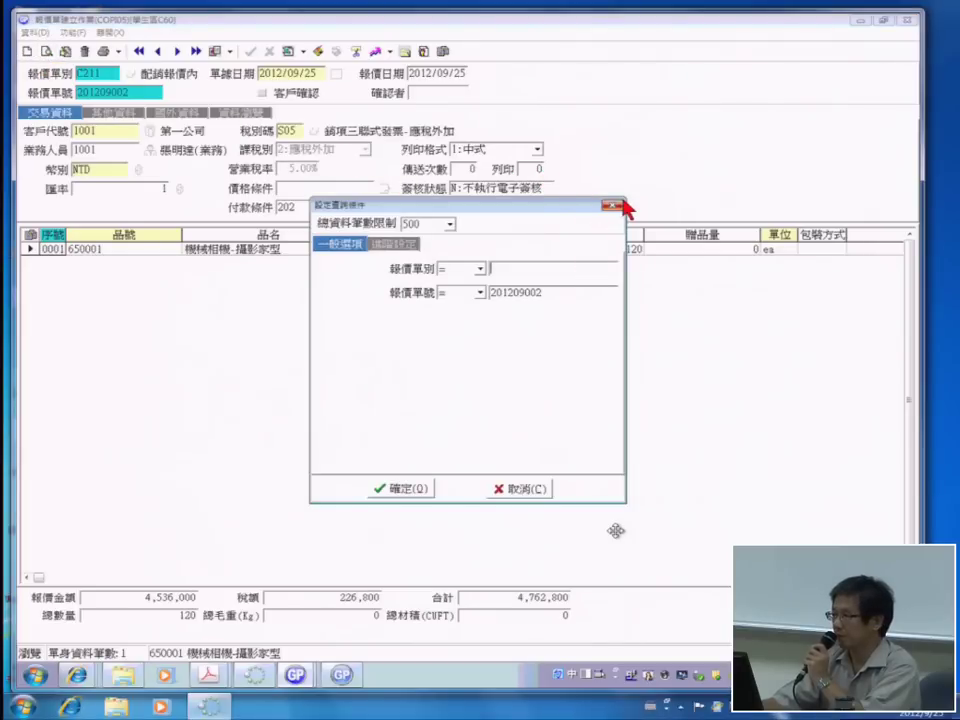
left_click(613, 206)
left_click(27, 52)
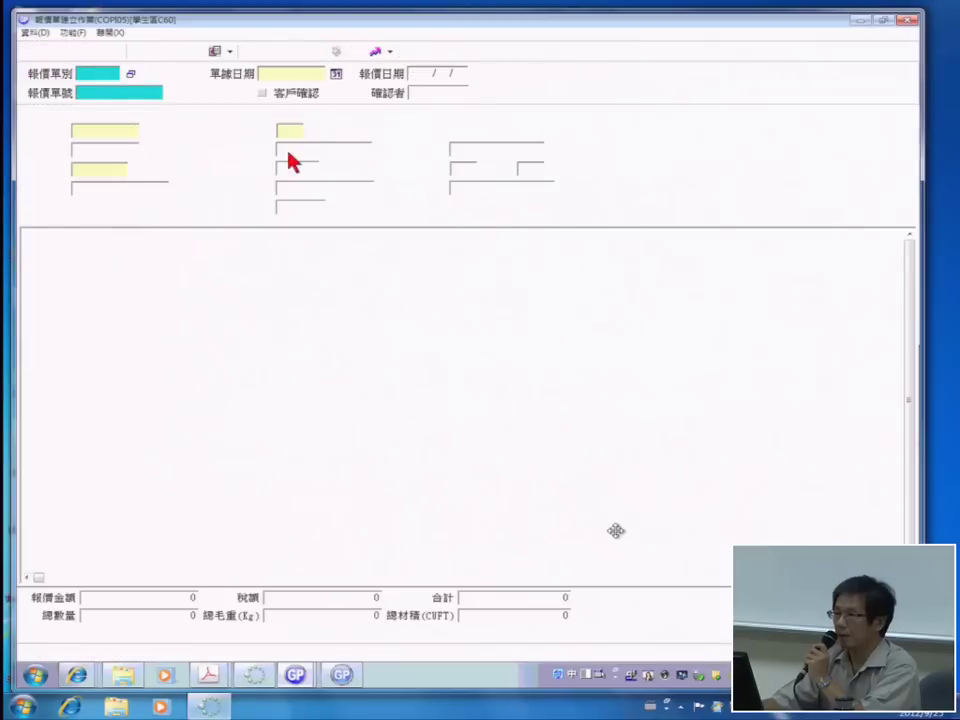
left_click(269, 52)
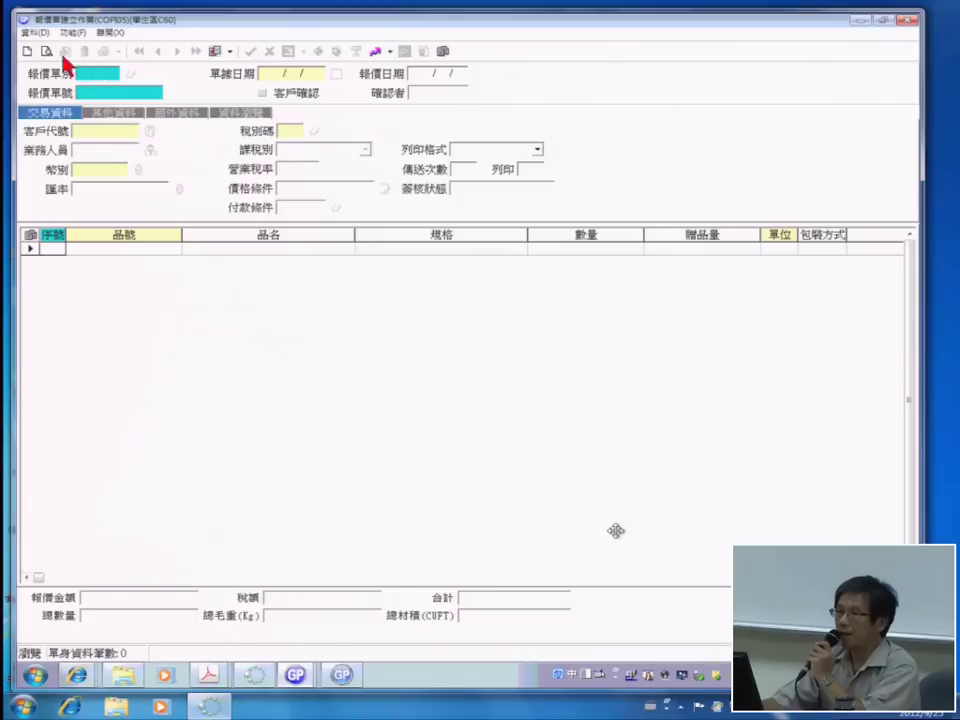
Clear the 報價單號 condition and query all quotations with the limit of 500 records
left_click(46, 52)
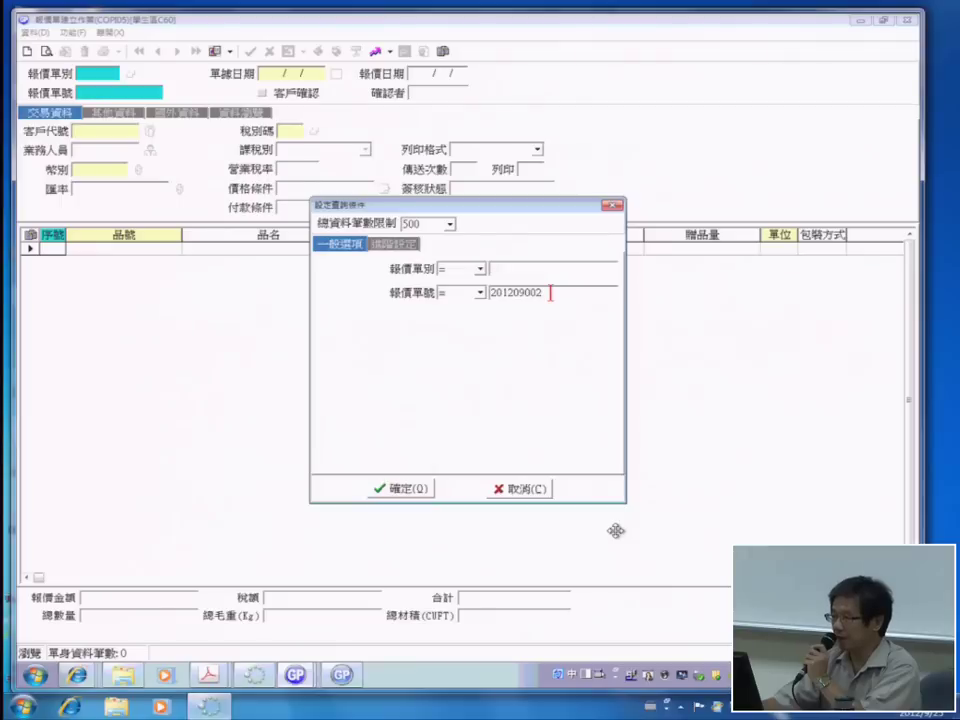
left_click_drag(550, 292, 478, 292)
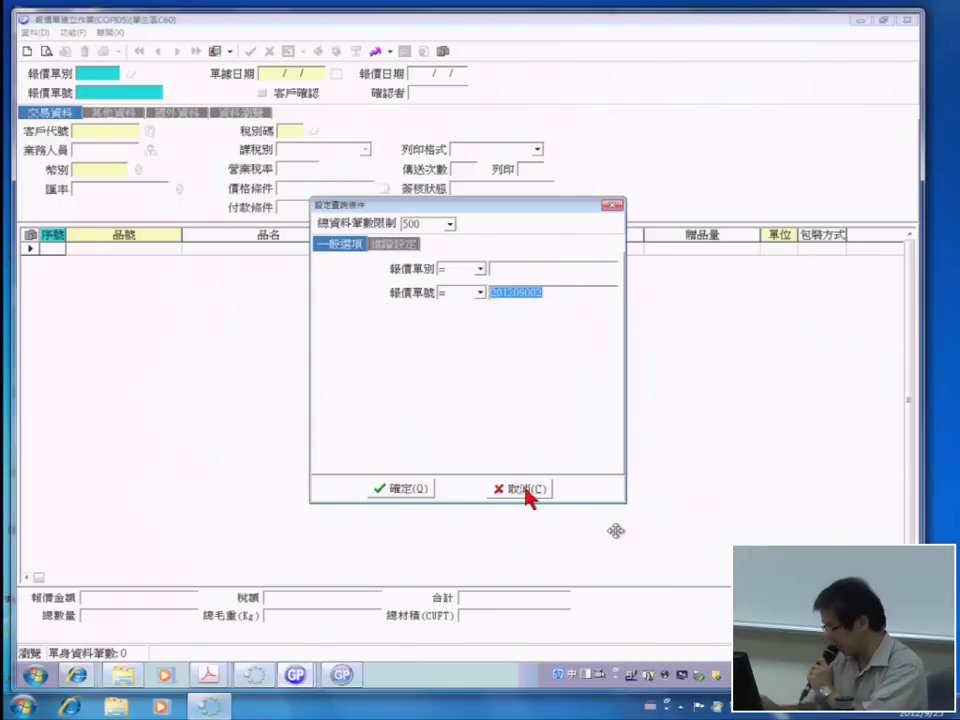
key("Delete")
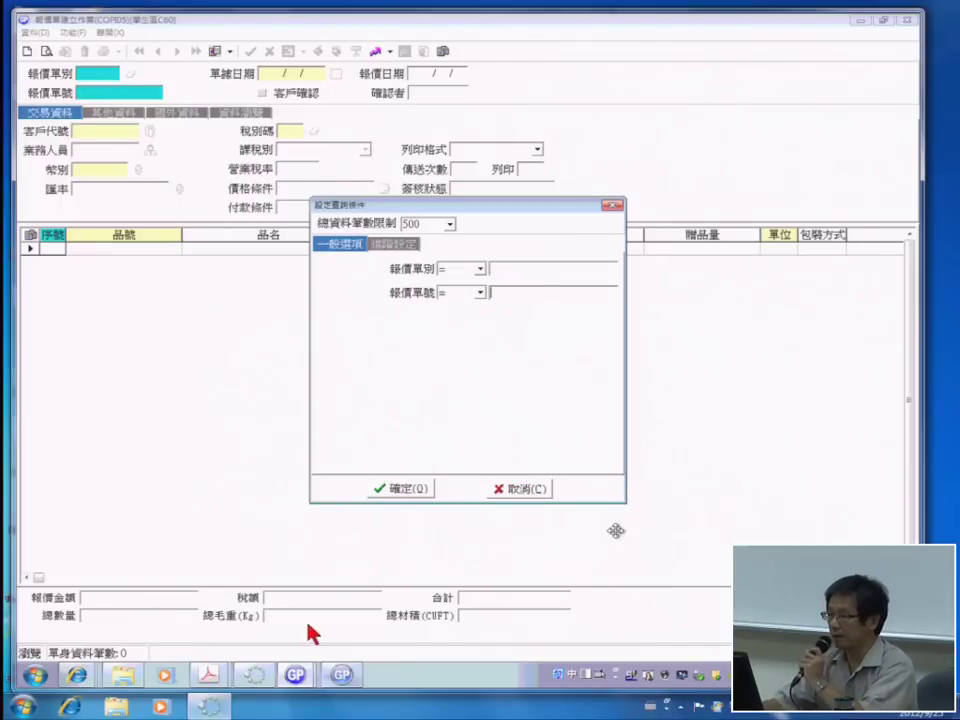
left_click(410, 489)
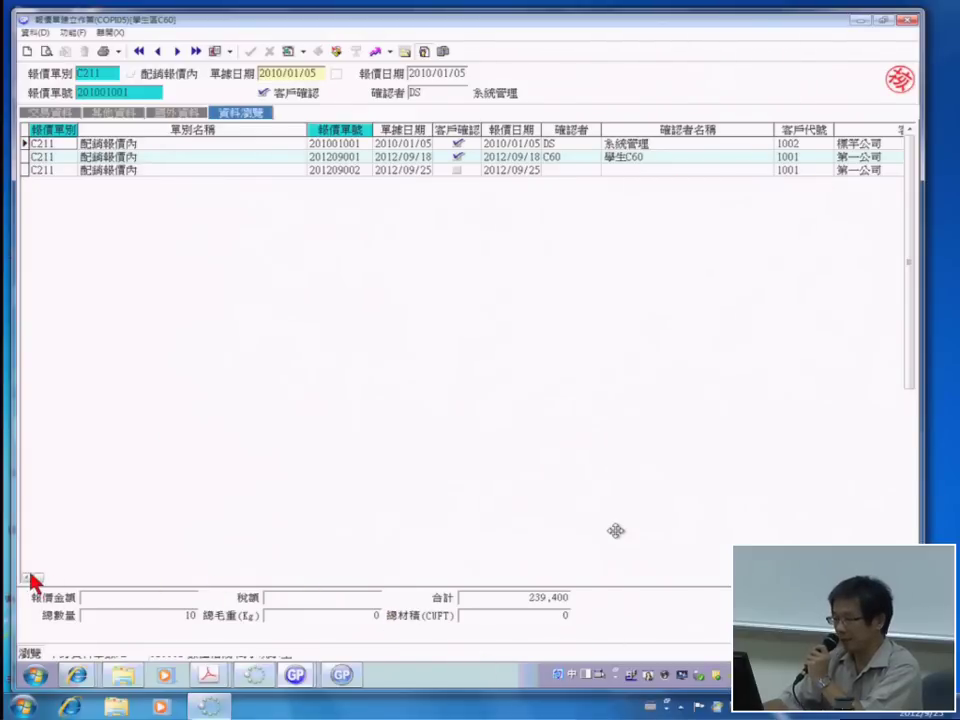
Examine the columns of the listed quotations, including totals, contact, tax and payment terms, and return to the 報價單號 and 客戶確認 columns
left_click_drag(43, 579, 450, 604)
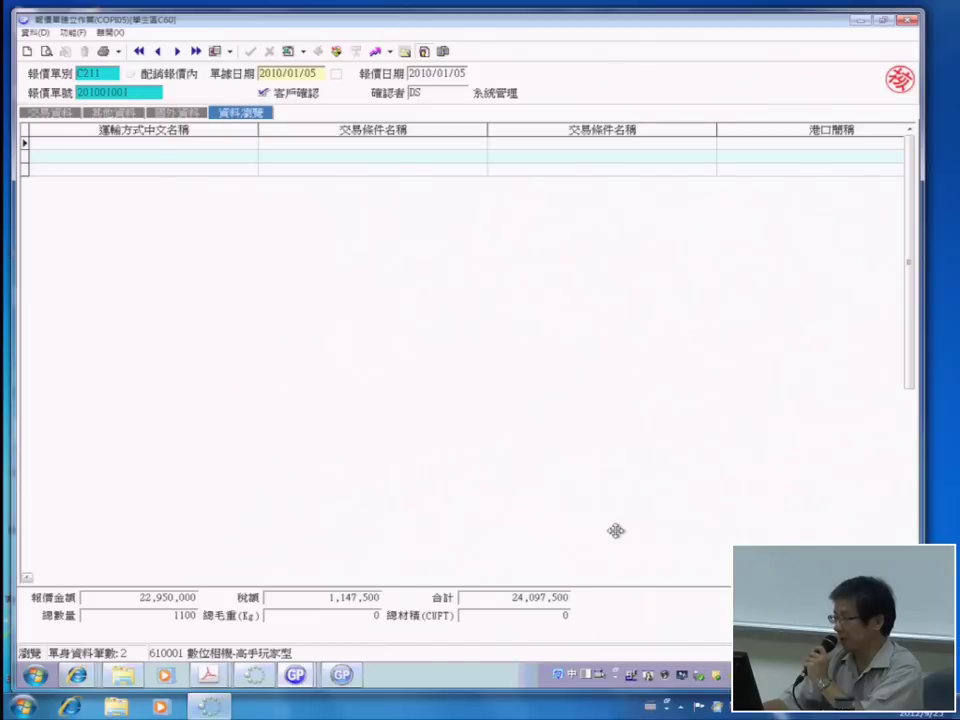
left_click(474, 578)
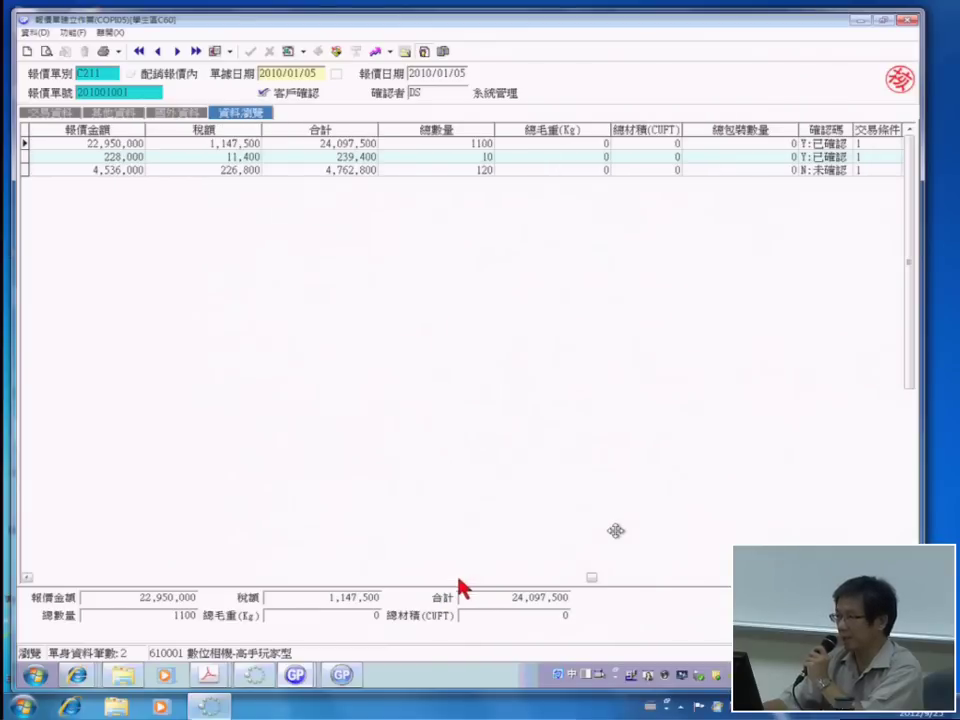
left_click(282, 578)
left_click(190, 579)
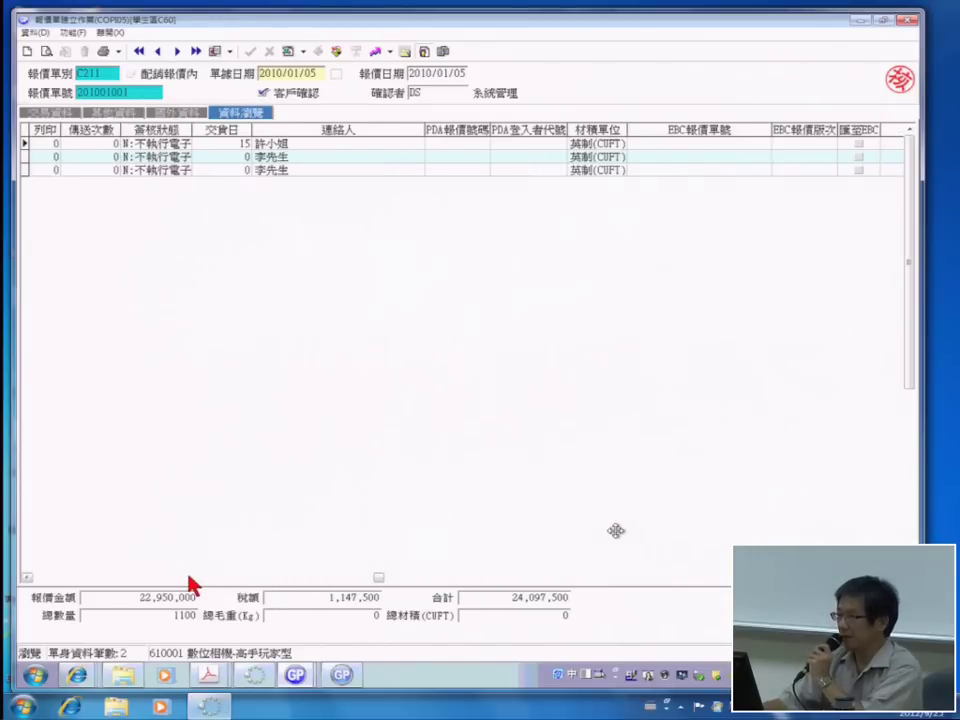
left_click(165, 580)
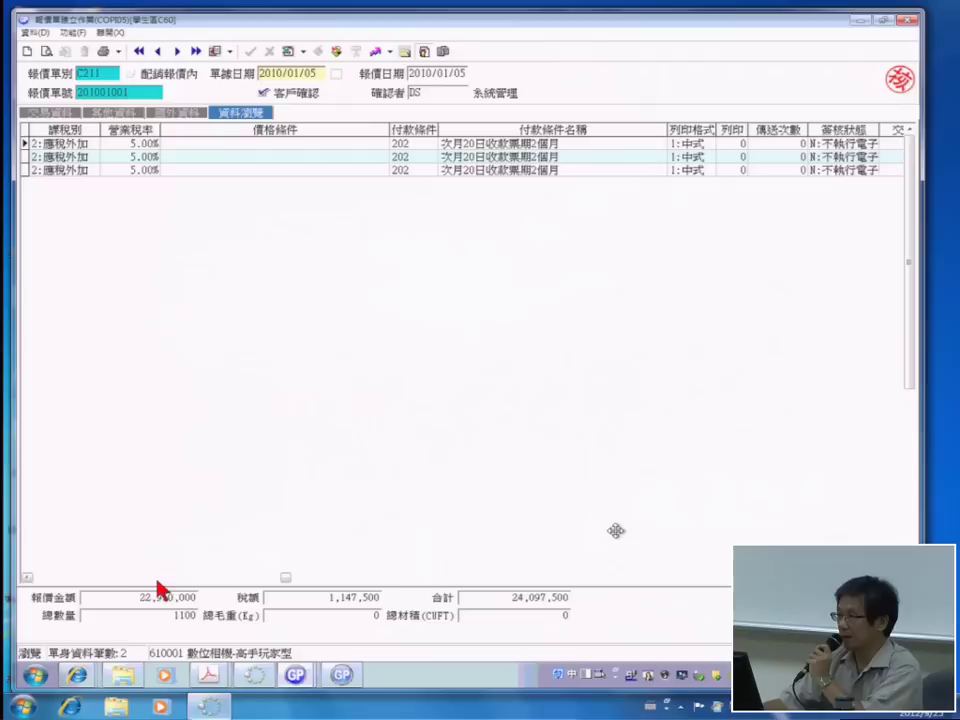
left_click(64, 577)
left_click(52, 579)
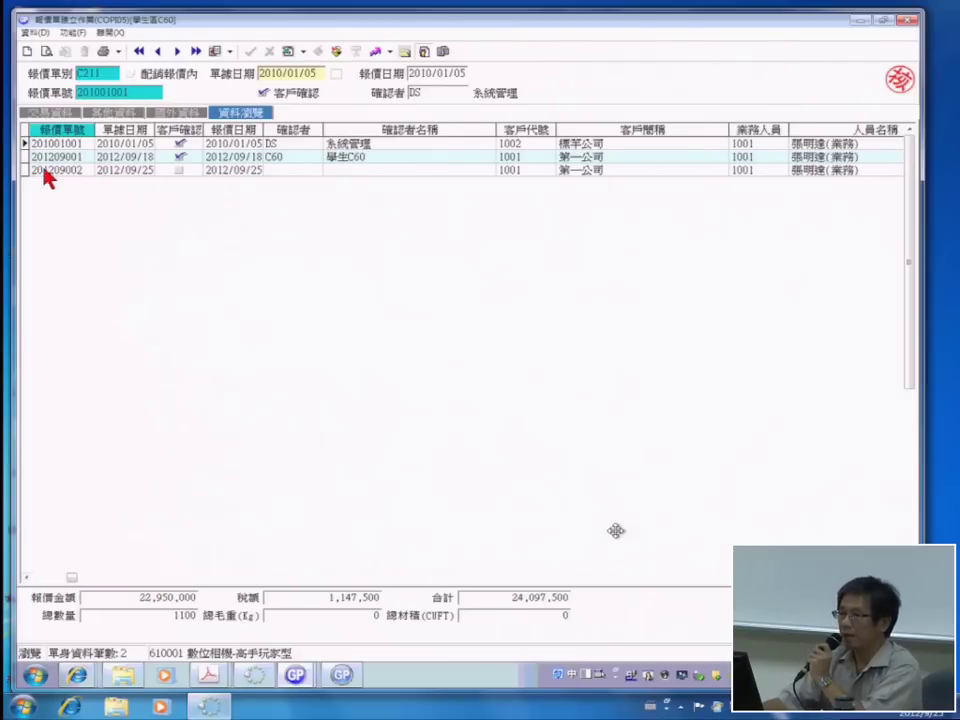
Open the unconfirmed quotation dated 2012/09/25 from the browse list and mark it as 客戶確認
left_click(194, 170)
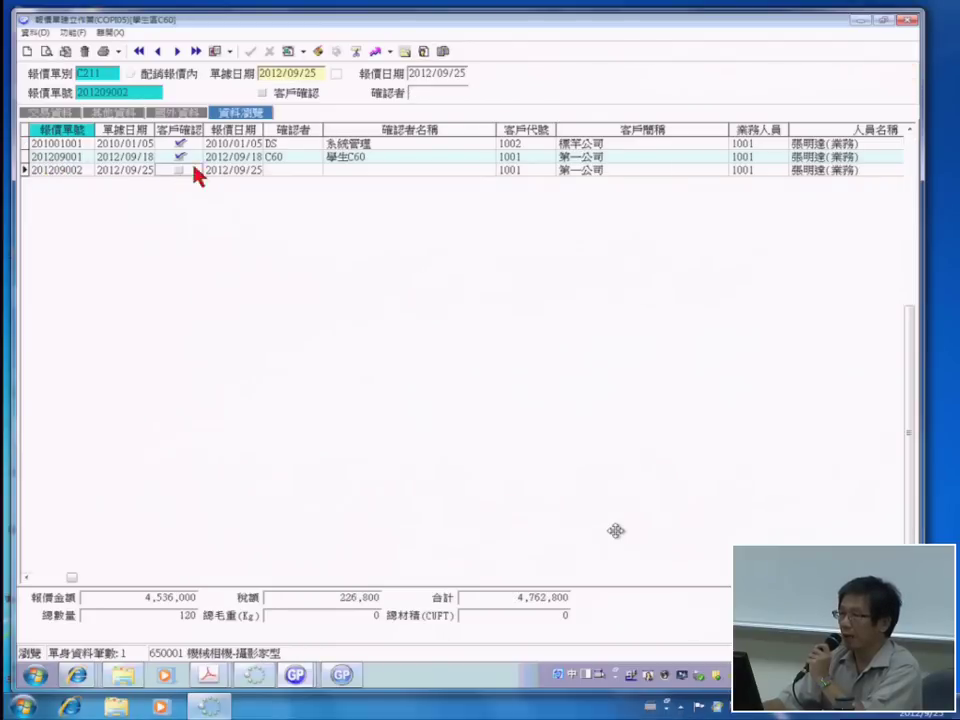
double_click(44, 170)
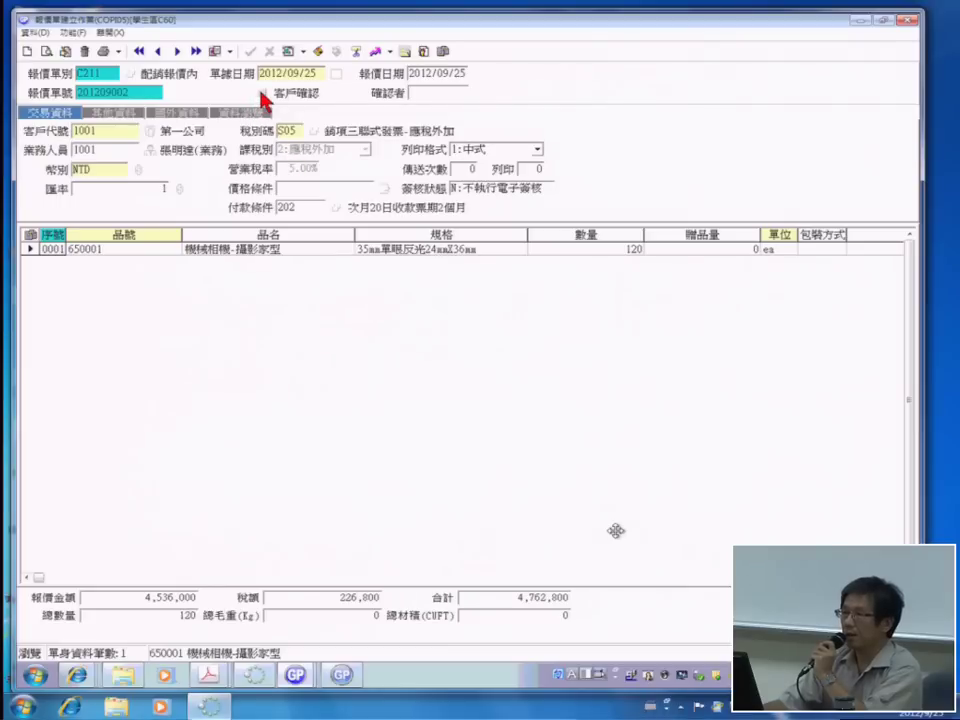
left_click(423, 53)
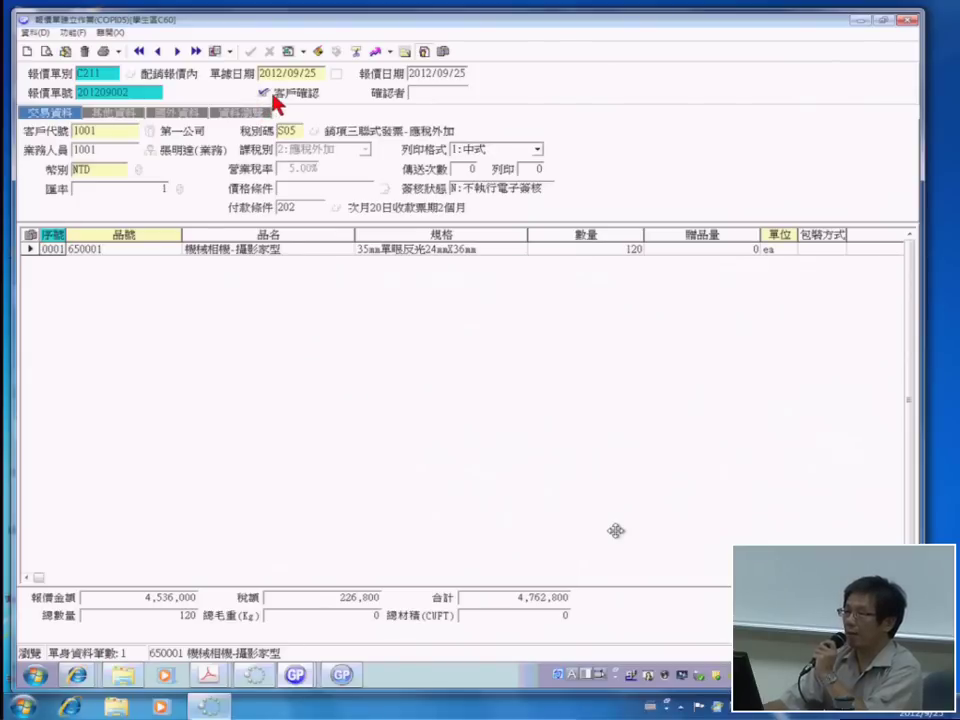
Confirm the quotation with 確認報價日期 2012/09/25, and try to cancel that confirmation
left_click(318, 52)
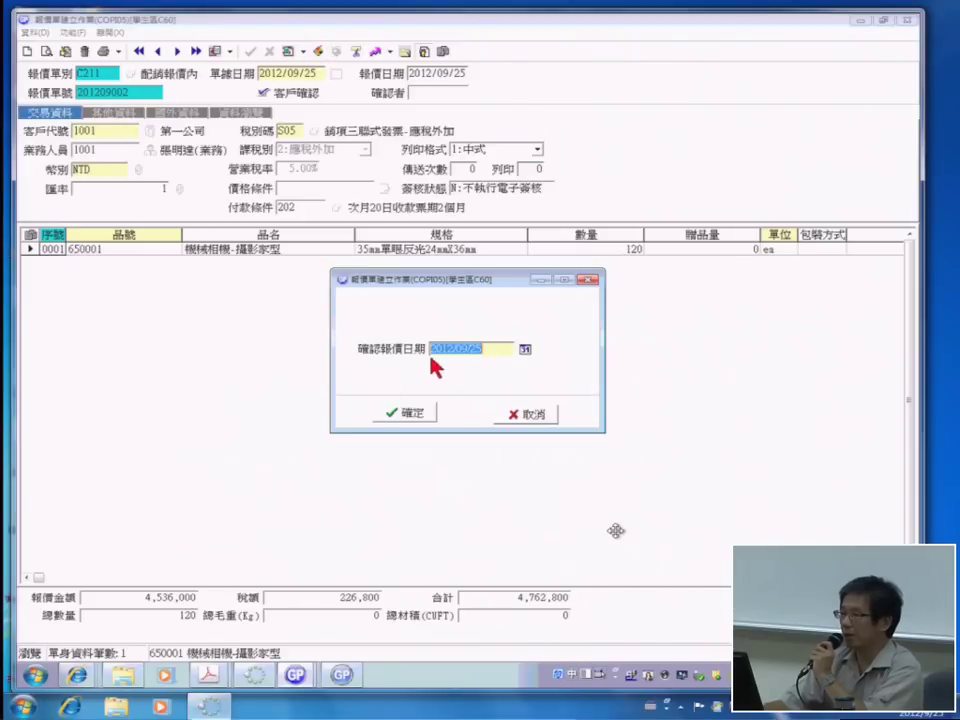
left_click(422, 421)
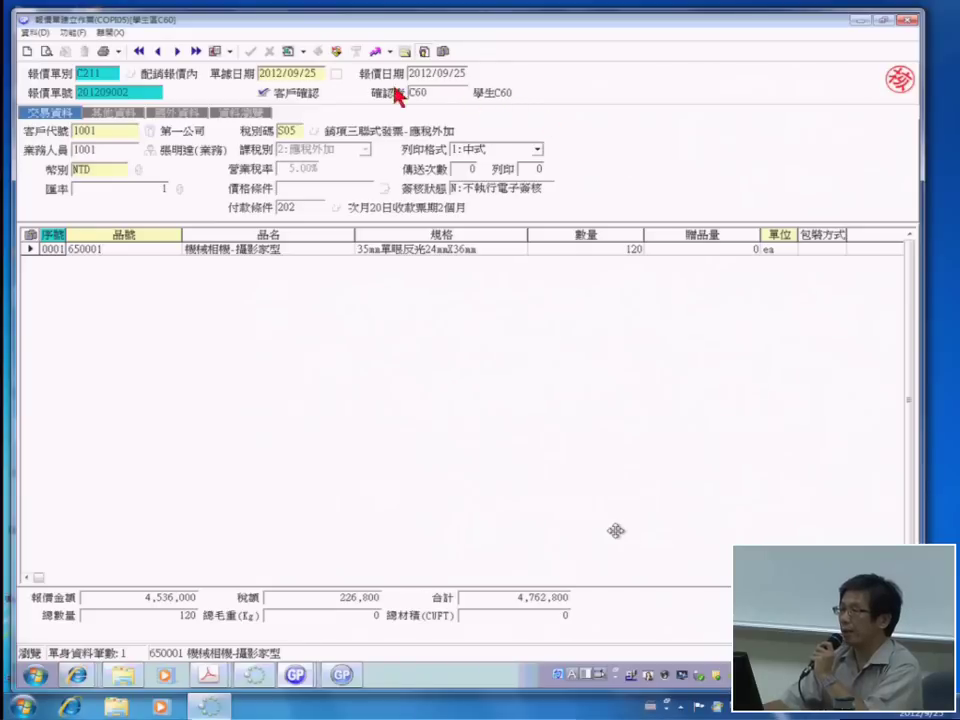
left_click(338, 55)
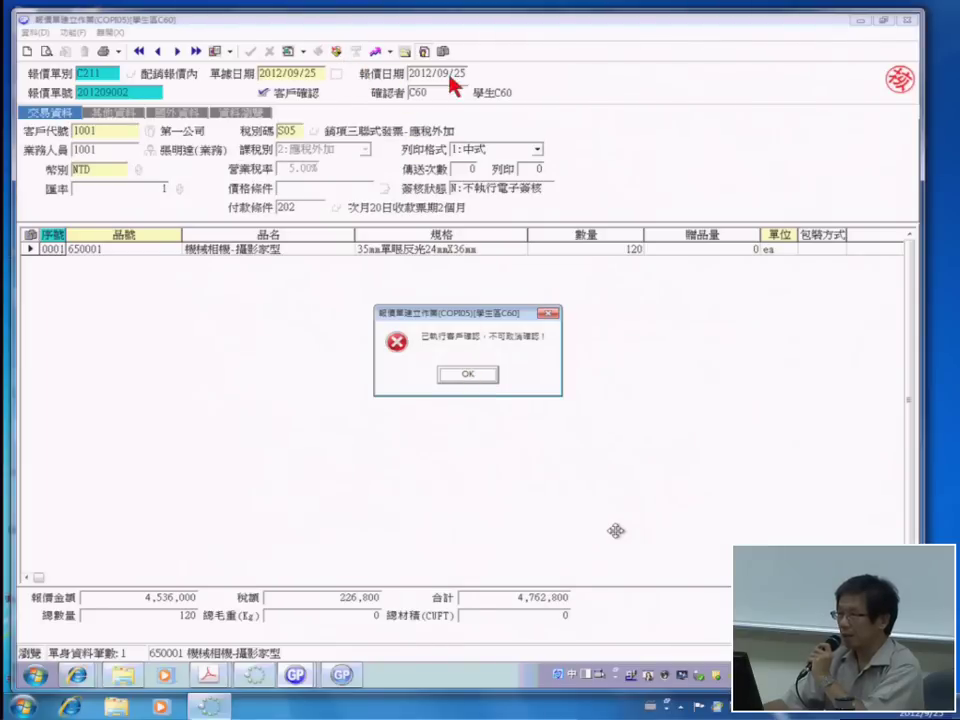
left_click(464, 376)
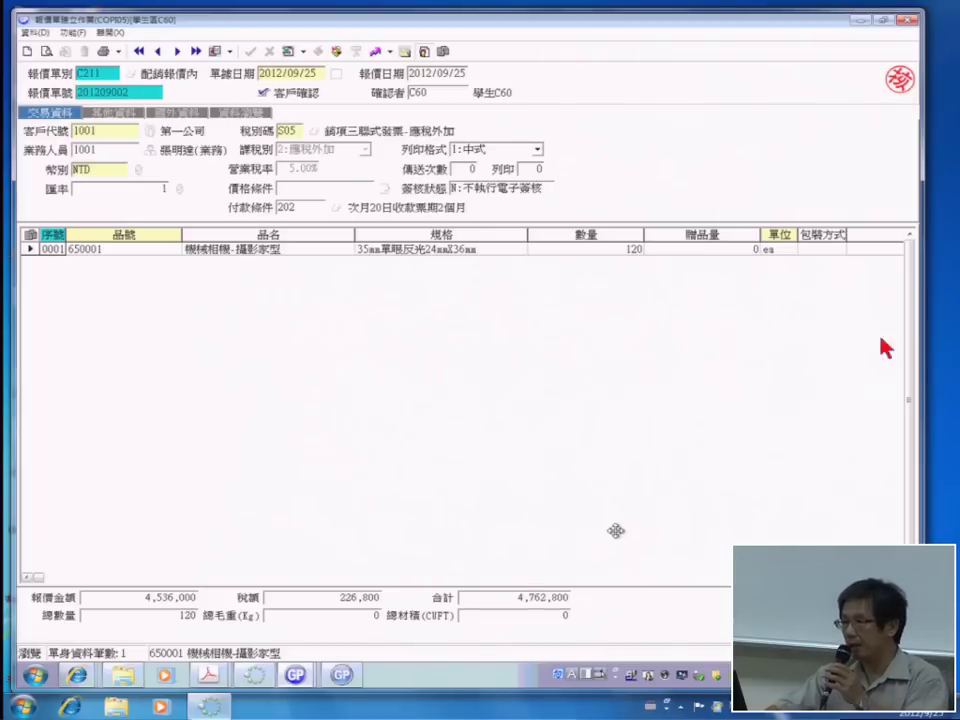
Minimize the quotation entry window and the PDF manual to return to the Conductor's 訂單管理系統 flowchart
left_click(866, 20)
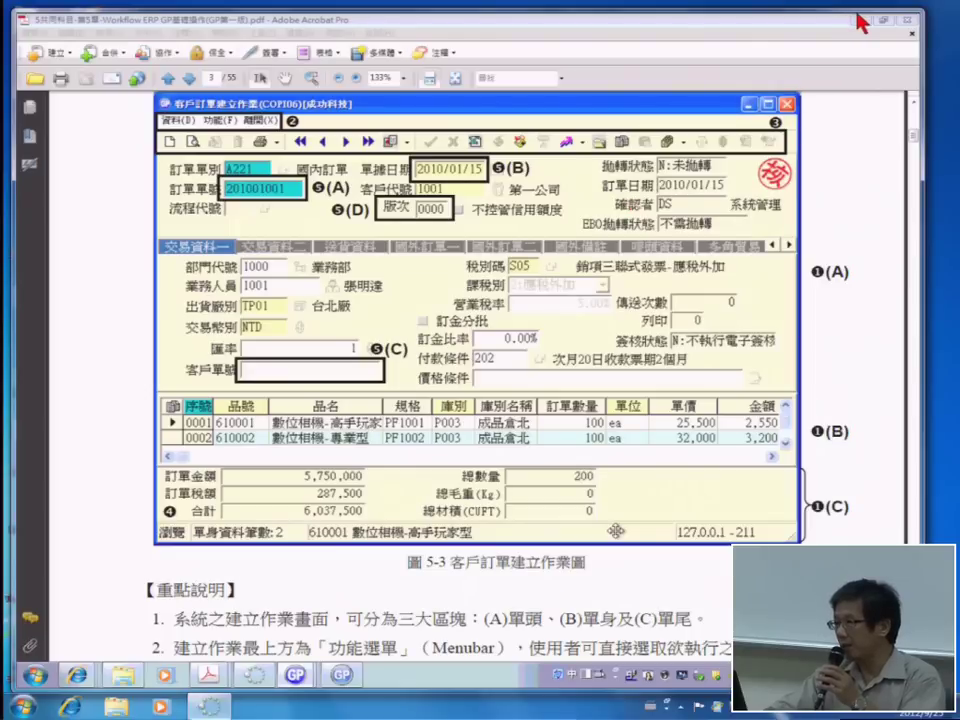
left_click(860, 20)
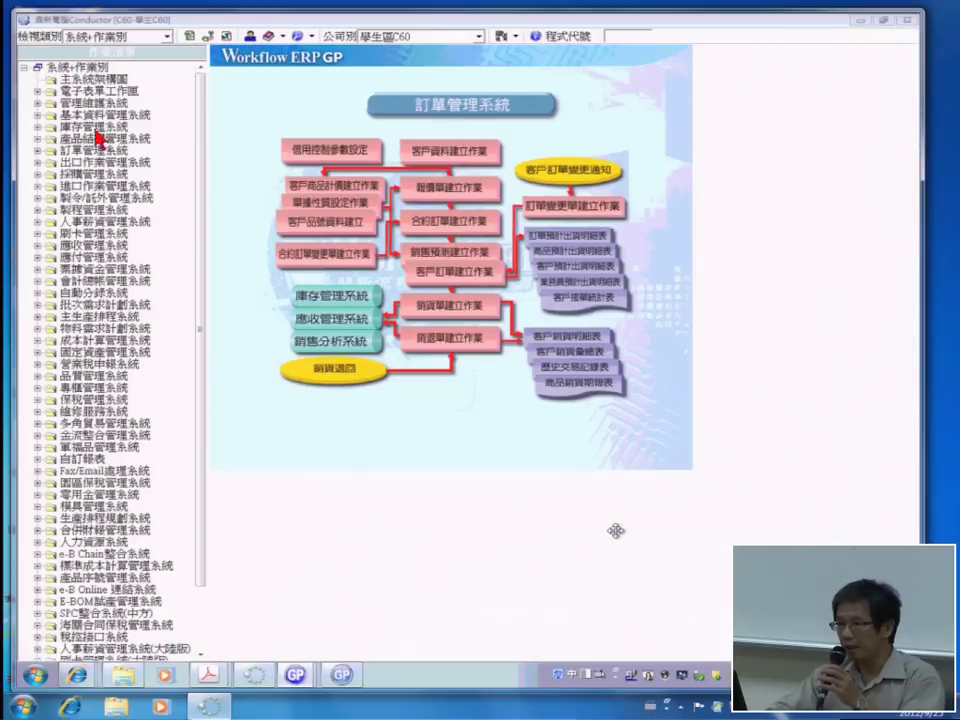